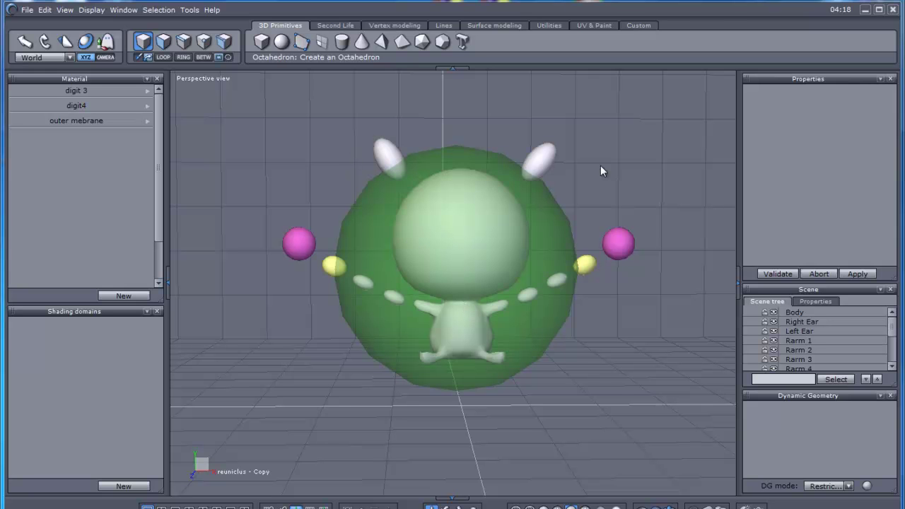
Shrink the green outer sphere slightly and shift it a little along X.
click(385, 262)
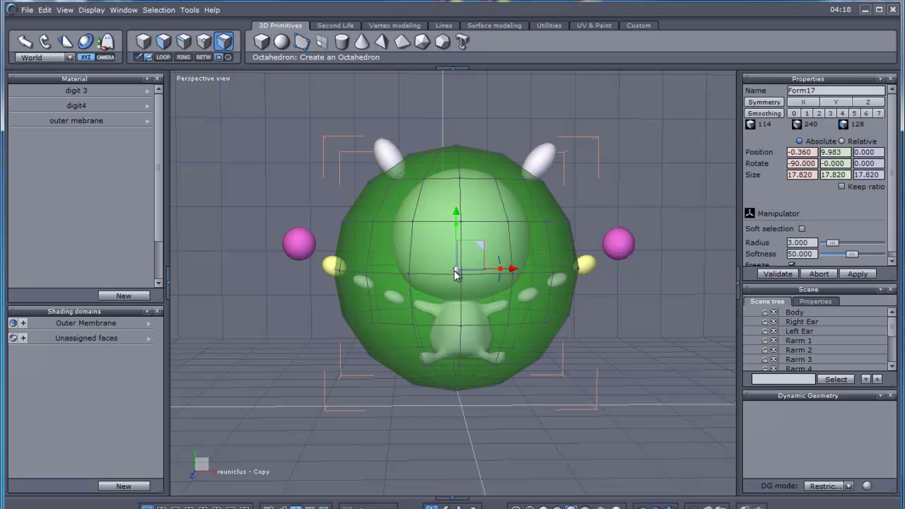
drag(454, 272, 438, 274)
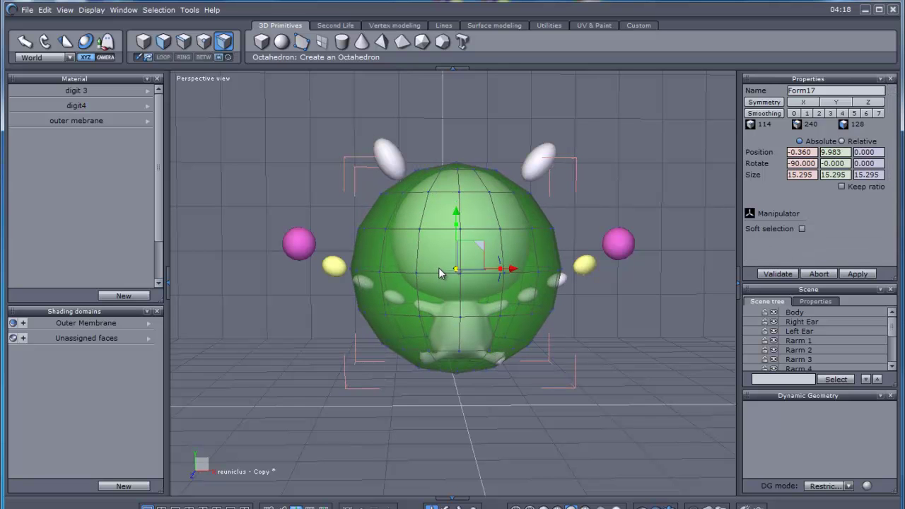
drag(511, 269, 516, 272)
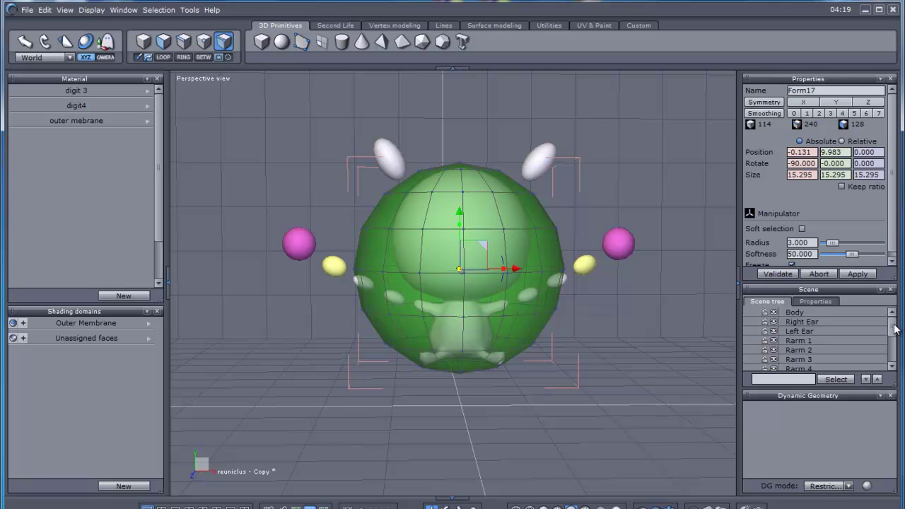
drag(892, 328, 892, 359)
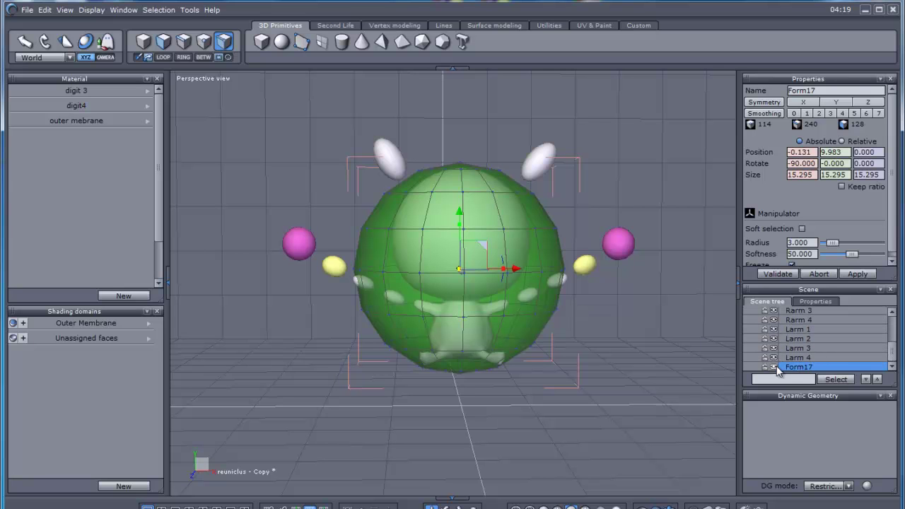
Rename Form17 to 'Outer Membrane'.
double_click(795, 90)
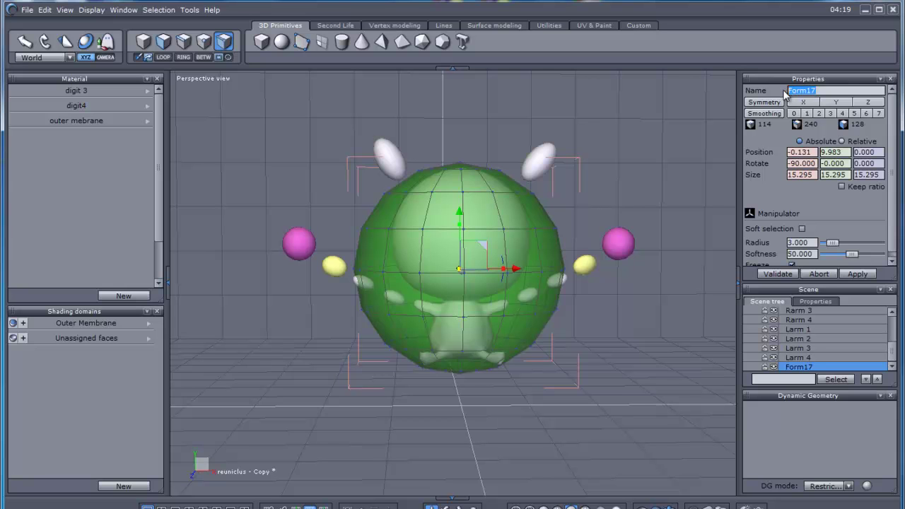
text(Outer Membrane)
key(Return)
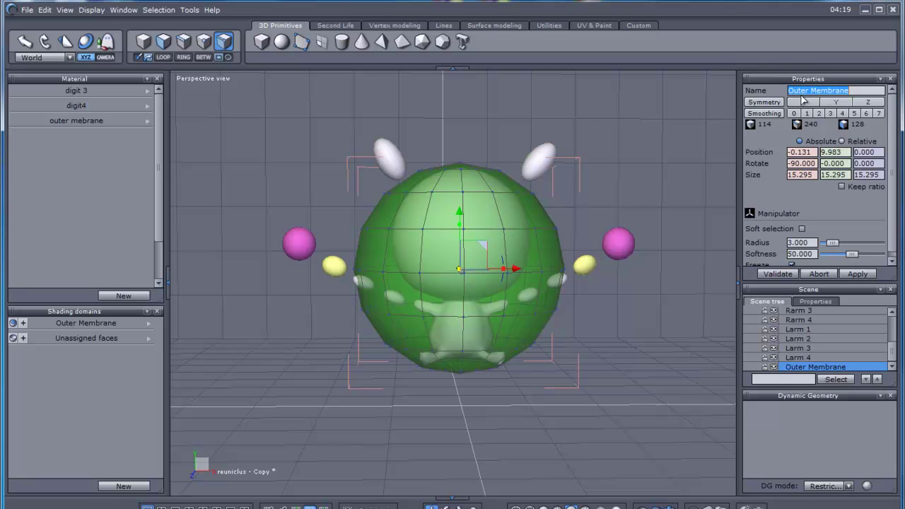
Hide the Outer Membrane and straighten the Larm spheres into a level horizontal row.
click(773, 367)
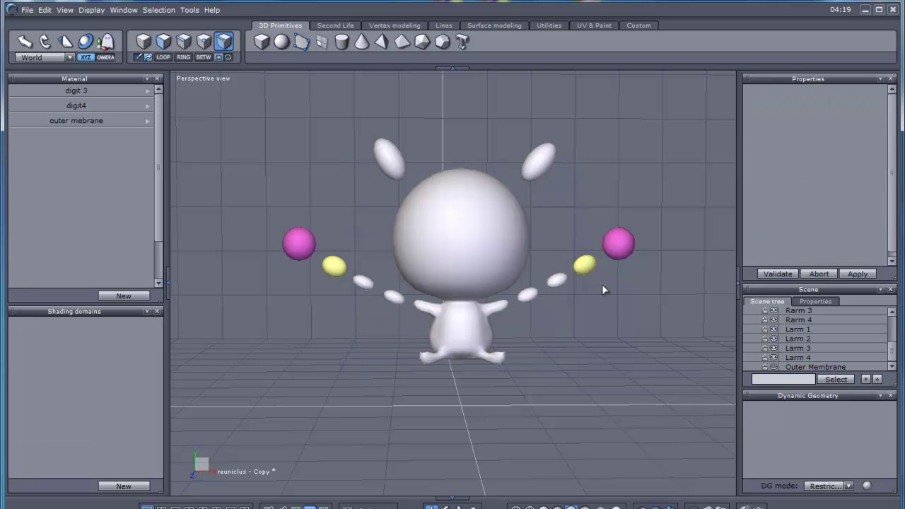
click(800, 359)
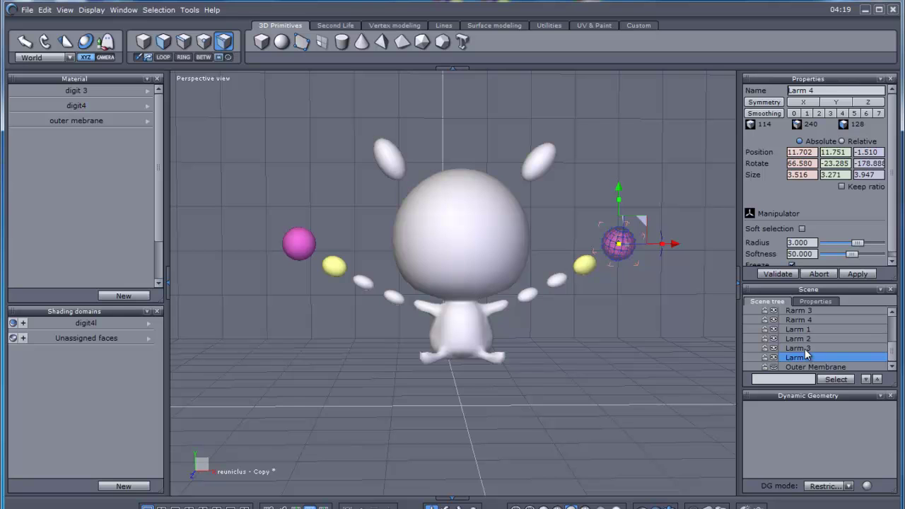
ctrl+click(804, 349)
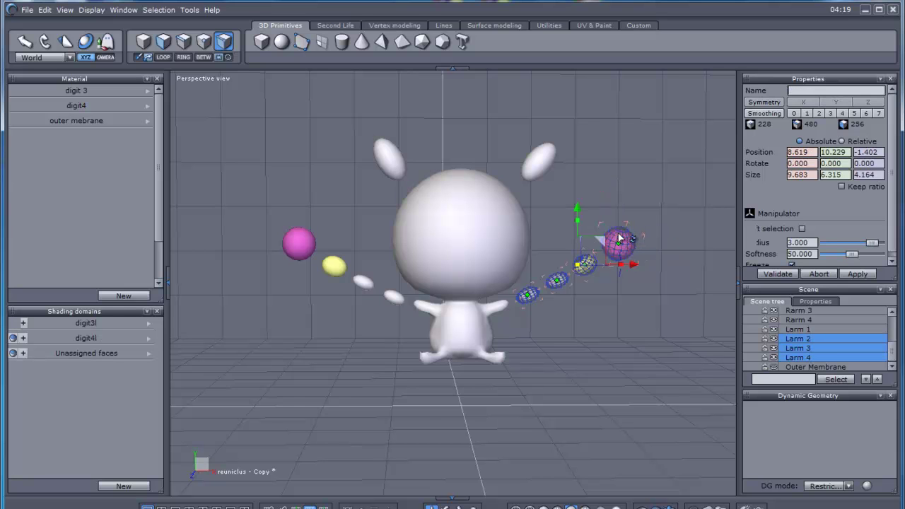
mouse_move(627, 258)
mouse_down()
mouse_move(625, 269)
mouse_move(613, 270)
mouse_move(640, 283)
mouse_up()
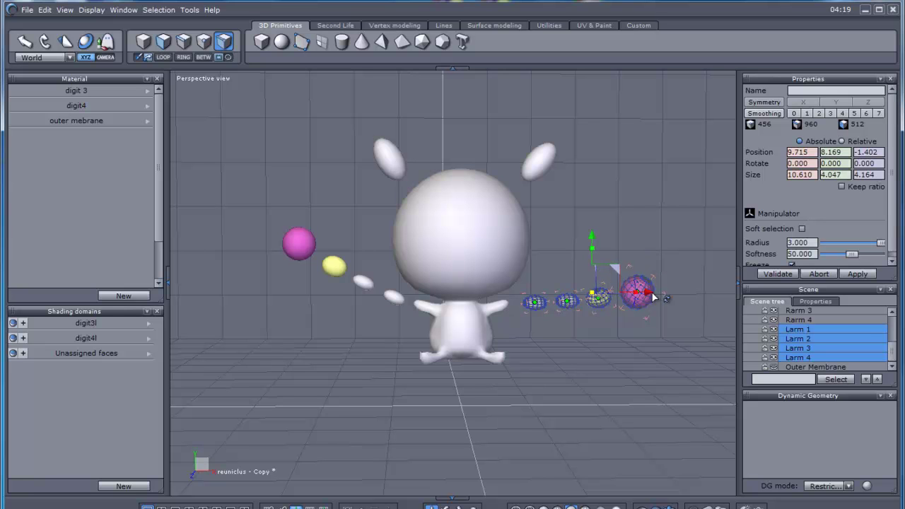
Select Rarm 1–4 and rotate them into a level horizontal row.
click(843, 318)
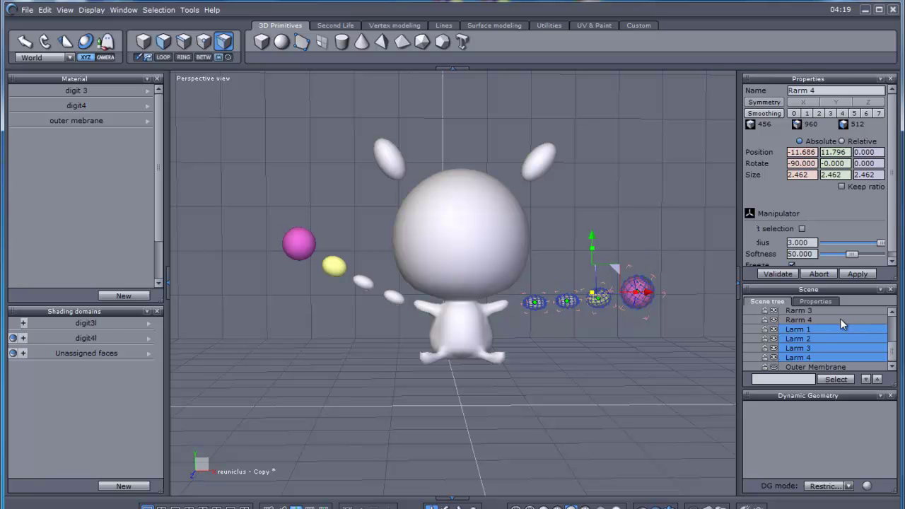
drag(892, 355, 893, 337)
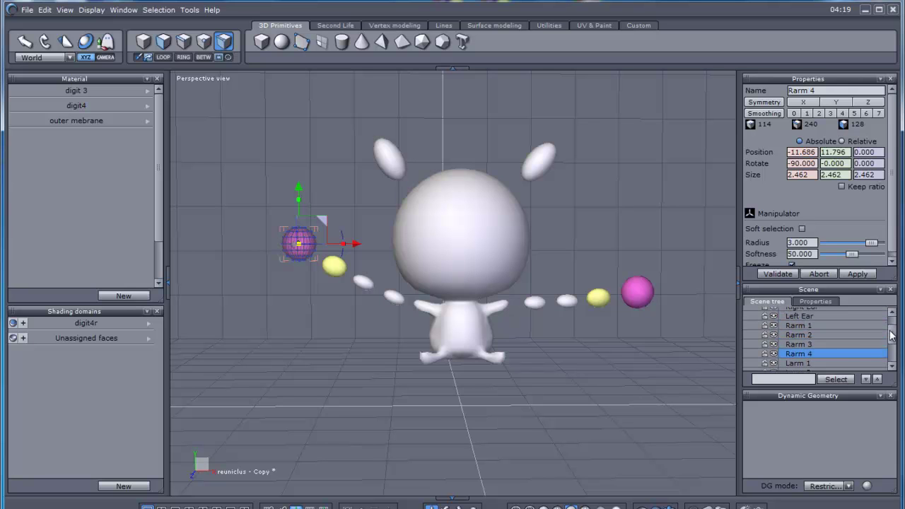
ctrl+click(808, 342)
ctrl+click(806, 335)
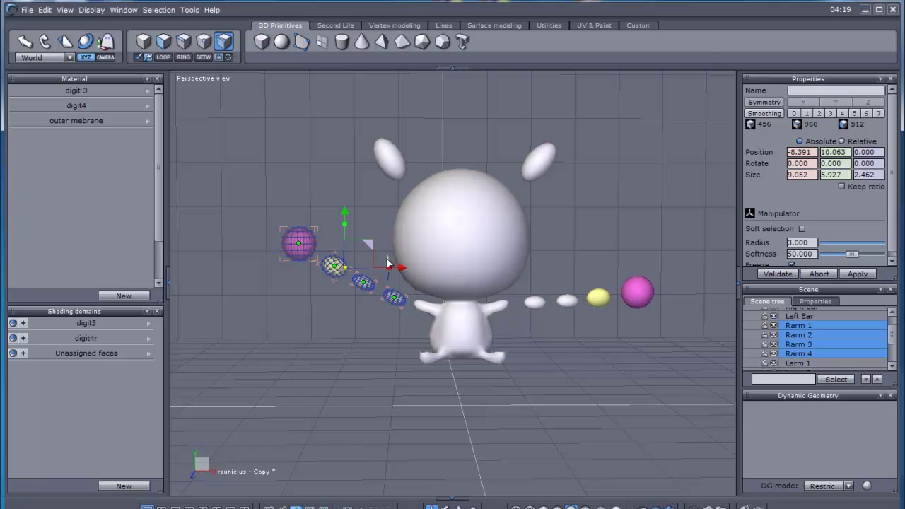
mouse_move(387, 263)
mouse_down()
mouse_move(391, 242)
mouse_move(365, 245)
mouse_move(349, 276)
mouse_up()
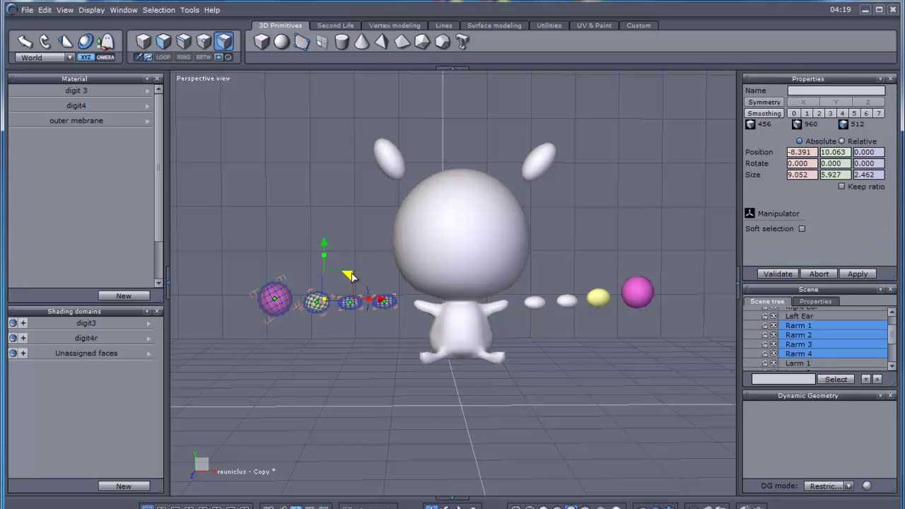
drag(350, 273, 353, 275)
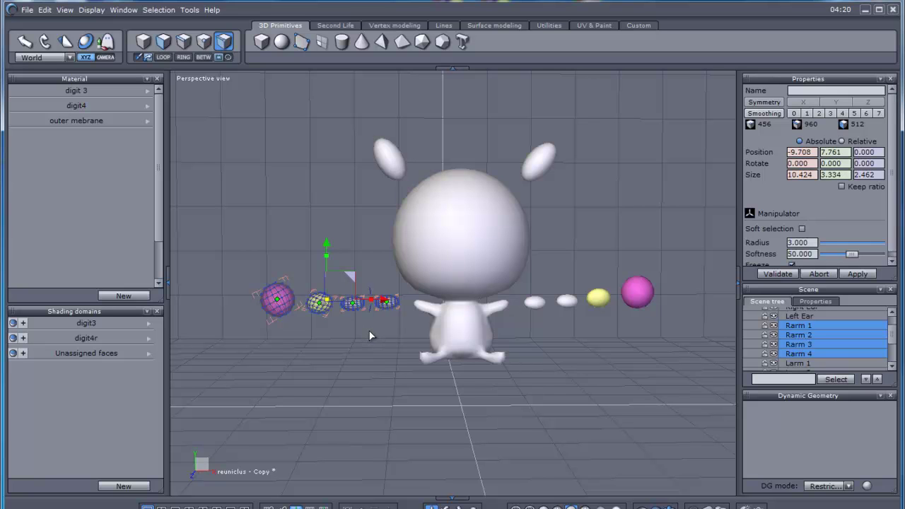
key(F1)
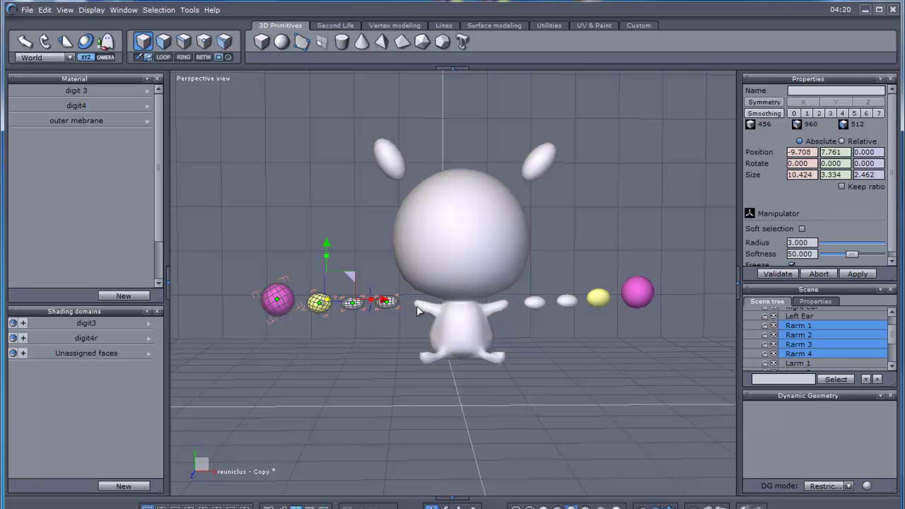
Move the body's arm-tip faces slightly outward and down.
click(419, 306)
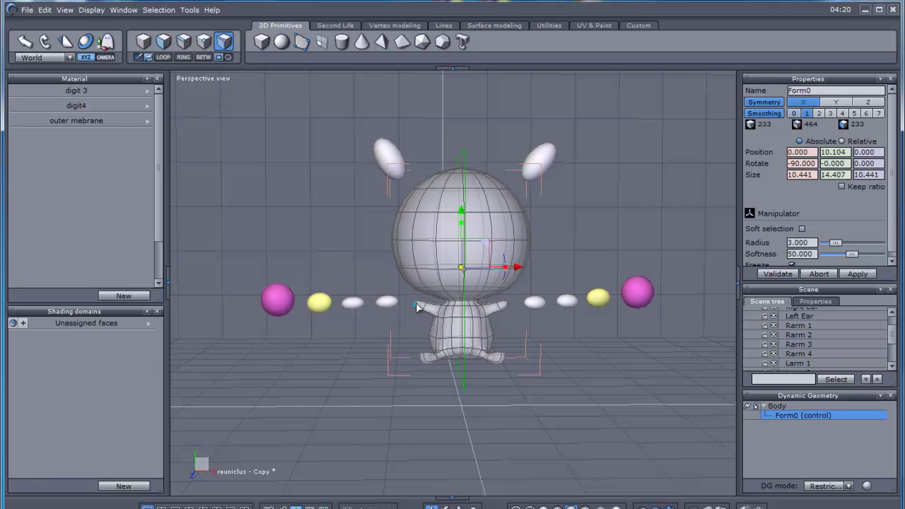
scroll(419, 308, up, 4)
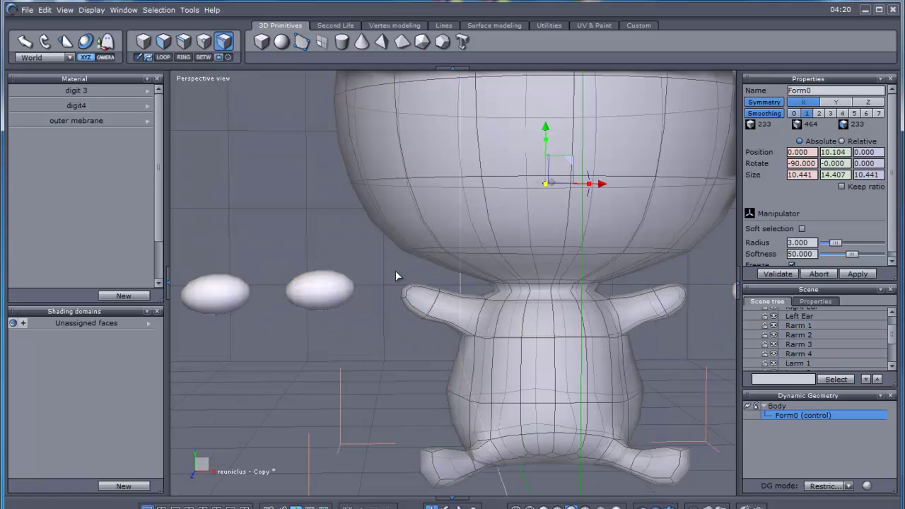
drag(396, 272, 467, 356)
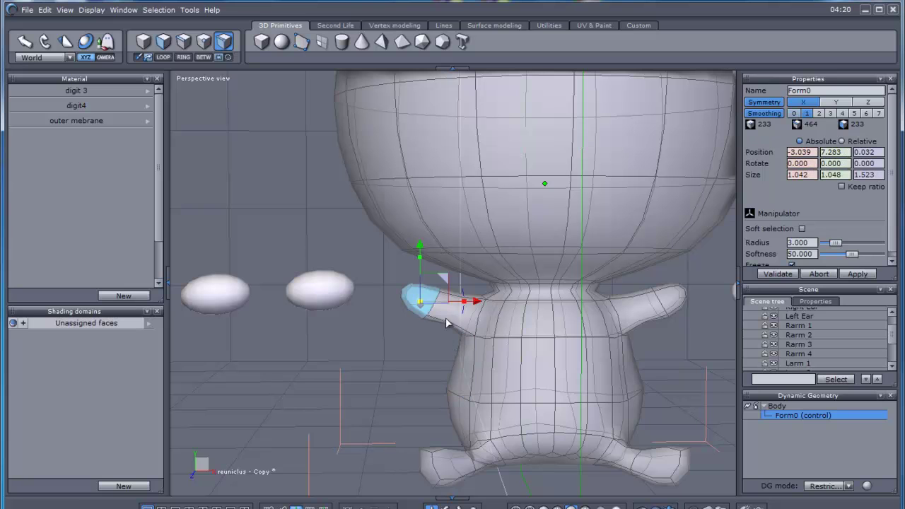
mouse_move(441, 279)
mouse_down()
mouse_move(430, 292)
mouse_move(460, 297)
mouse_move(456, 287)
mouse_up()
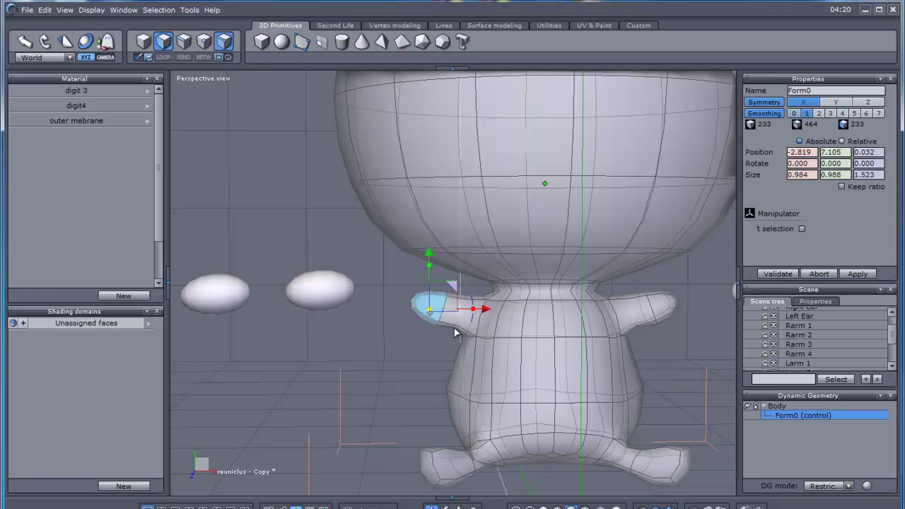
scroll(429, 337, down, 5)
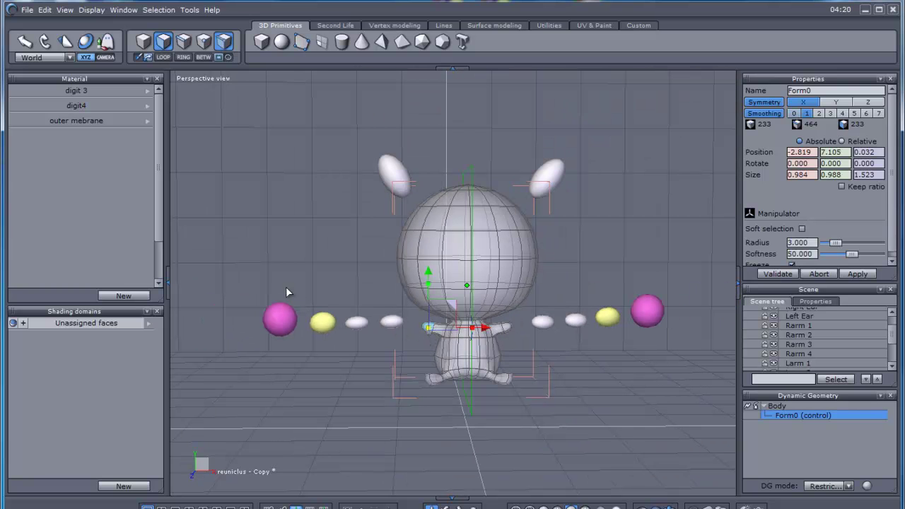
Clear the face selection and box-select the Rarm 2 and Rarm 3 ellipses in object mode.
click(281, 288)
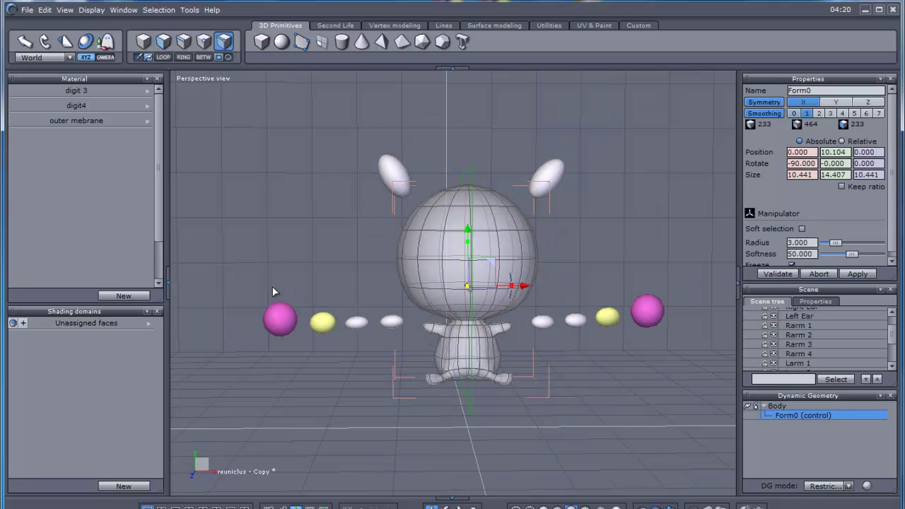
key(space)
drag(265, 283, 404, 359)
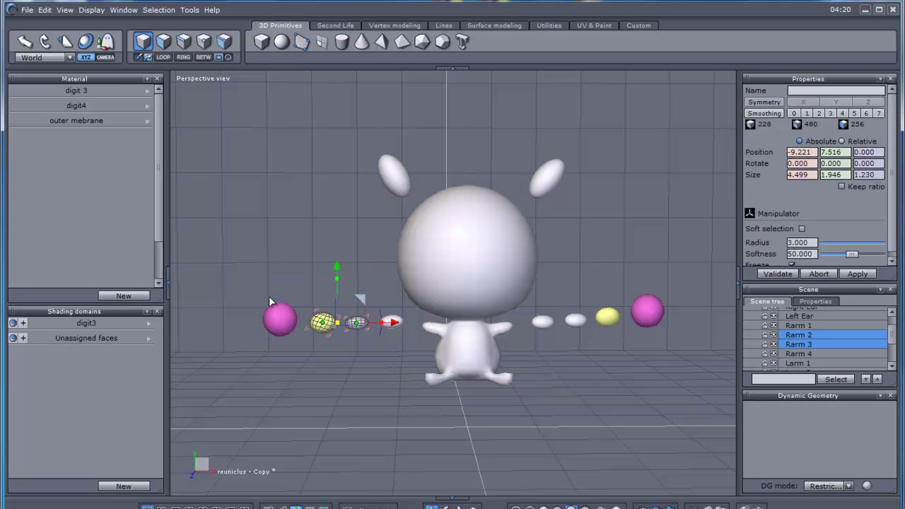
Nudge the left and right arm-sphere rows lower and inward to meet the body's arm nubs.
shift+click(279, 316)
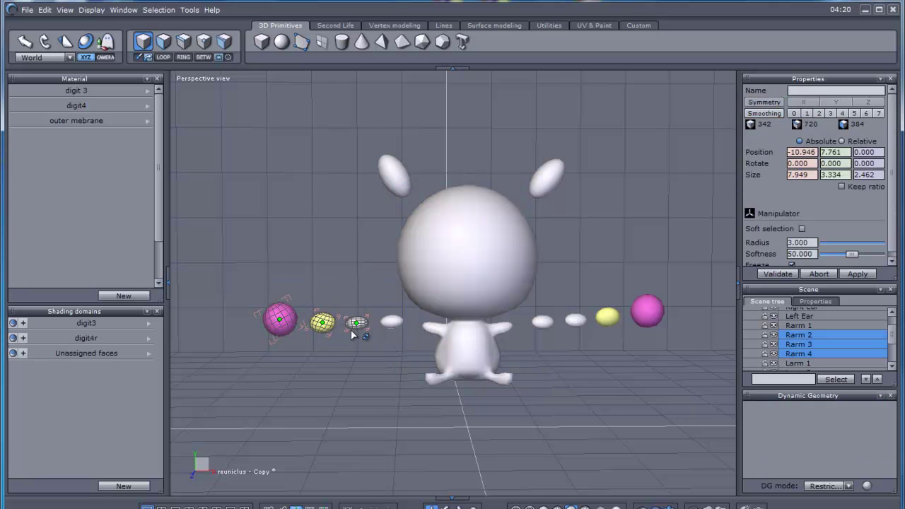
shift+click(396, 321)
drag(356, 296, 358, 301)
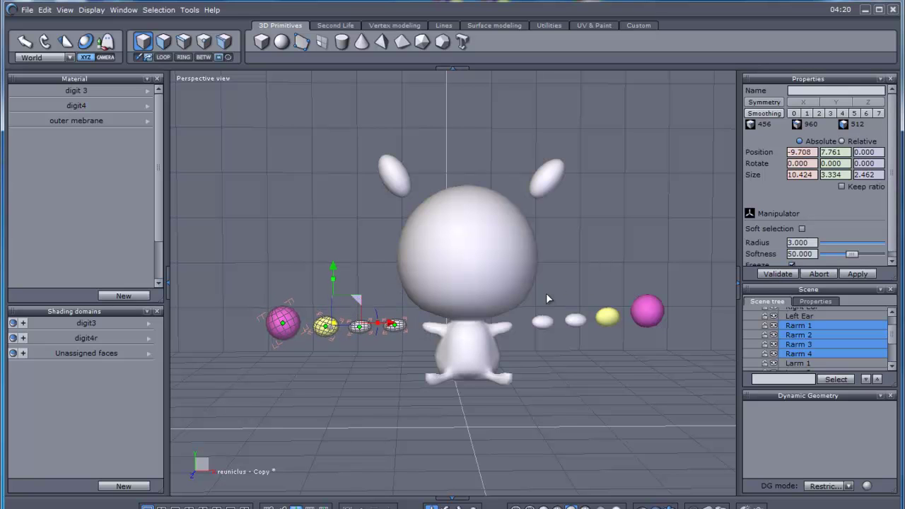
click(552, 282)
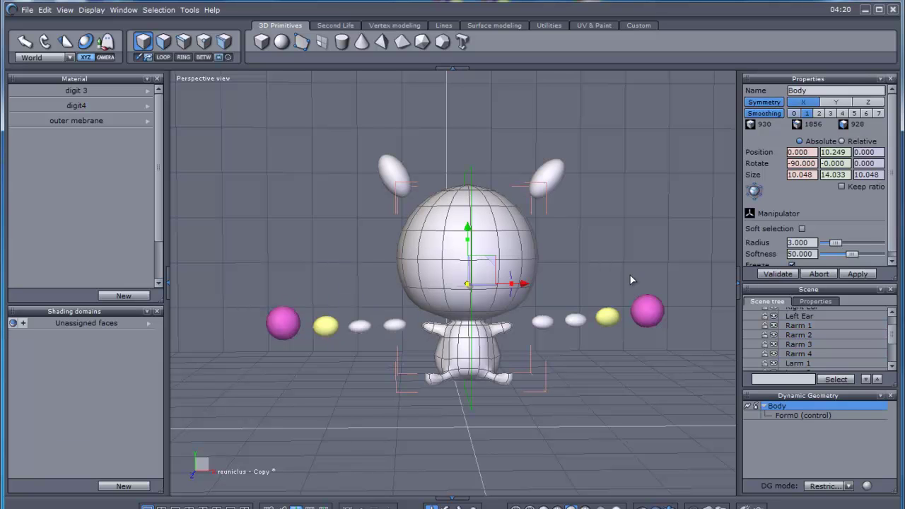
drag(678, 275, 532, 364)
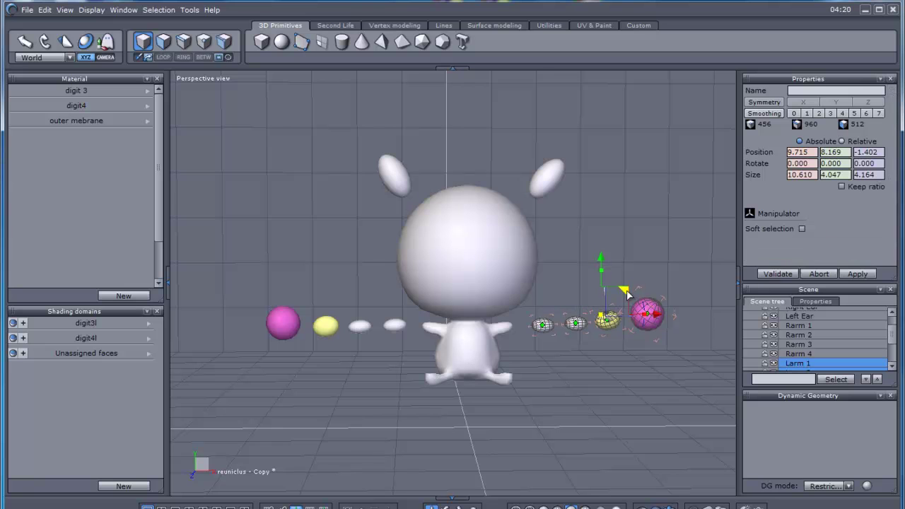
drag(624, 291, 624, 293)
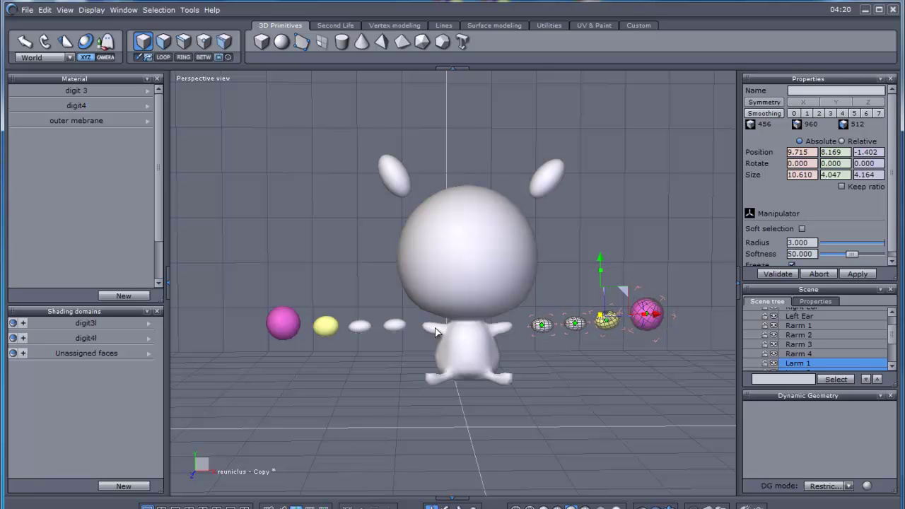
click(538, 362)
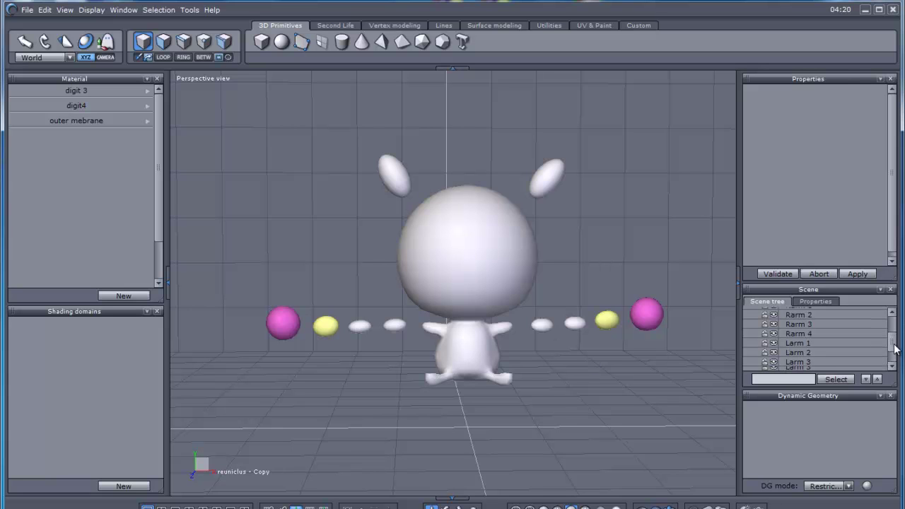
Show the Outer Membrane again and nudge the Right Ear and Left Ear ellipsoids.
scroll(892, 340, down, 2)
click(773, 367)
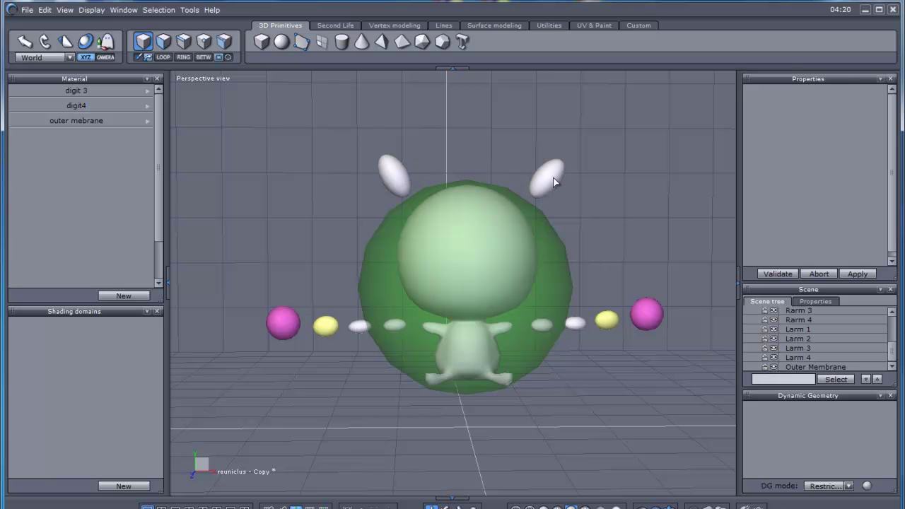
click(402, 183)
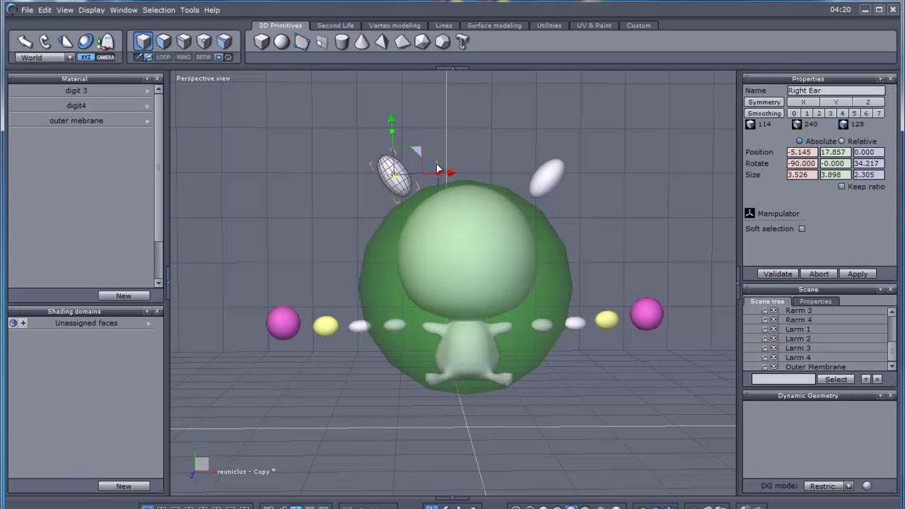
drag(418, 154, 411, 154)
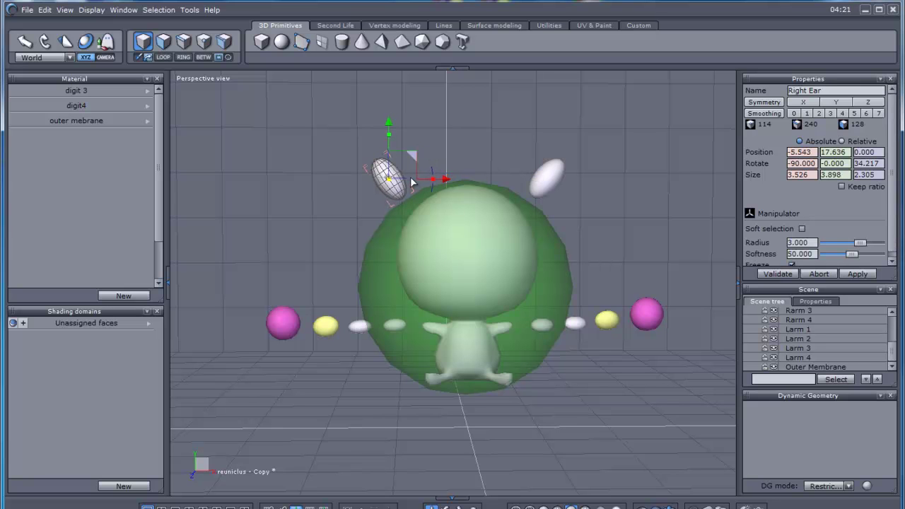
click(544, 179)
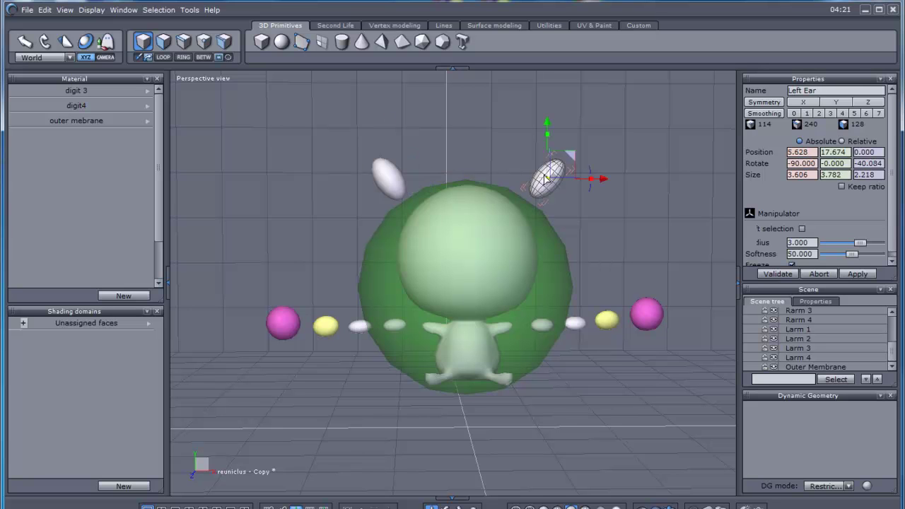
drag(571, 156, 572, 157)
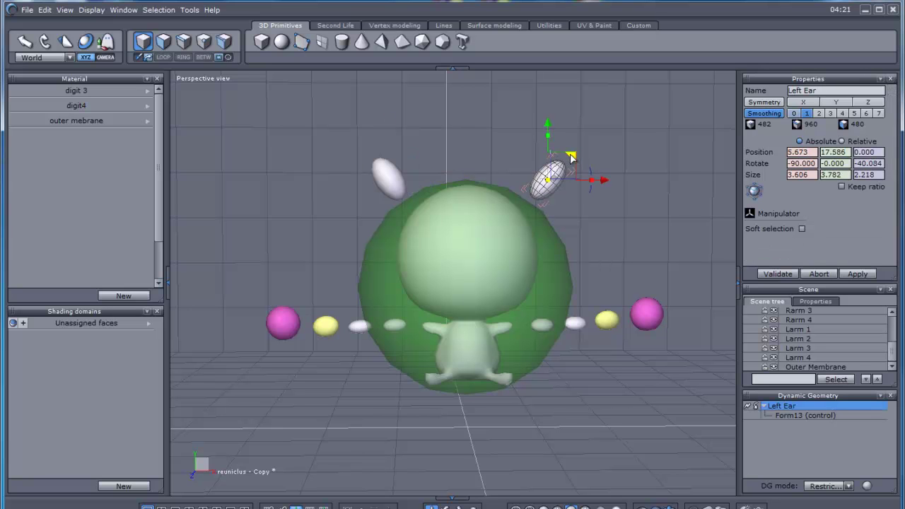
Orbit to look down on the model and select the Outer Membrane.
middle_drag(453, 282, 468, 283)
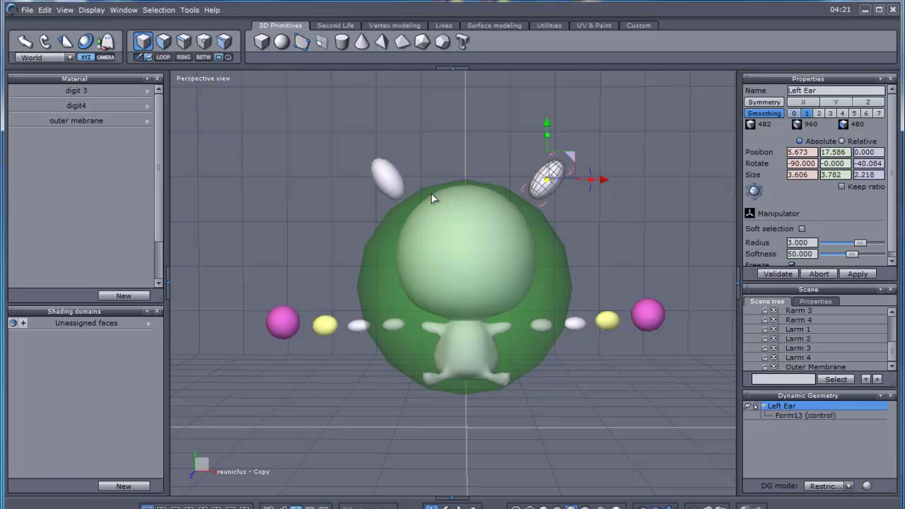
middle_drag(469, 283, 438, 427)
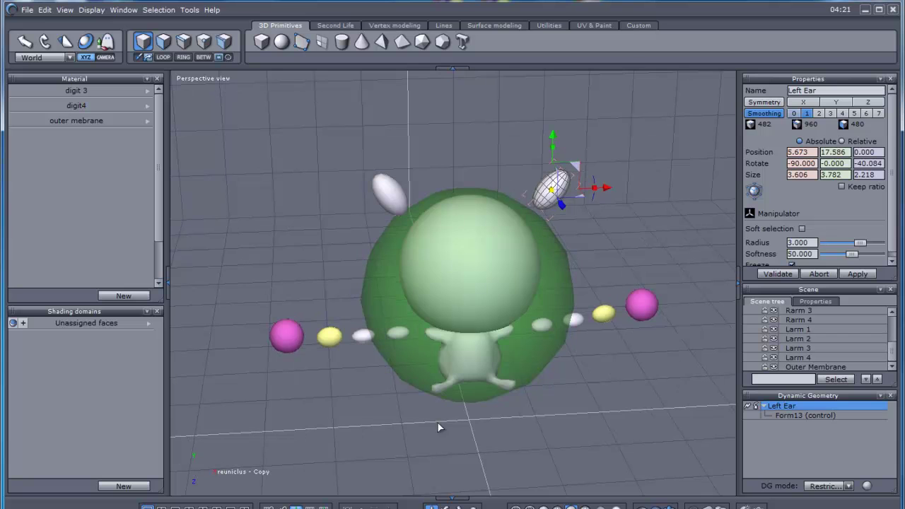
click(403, 246)
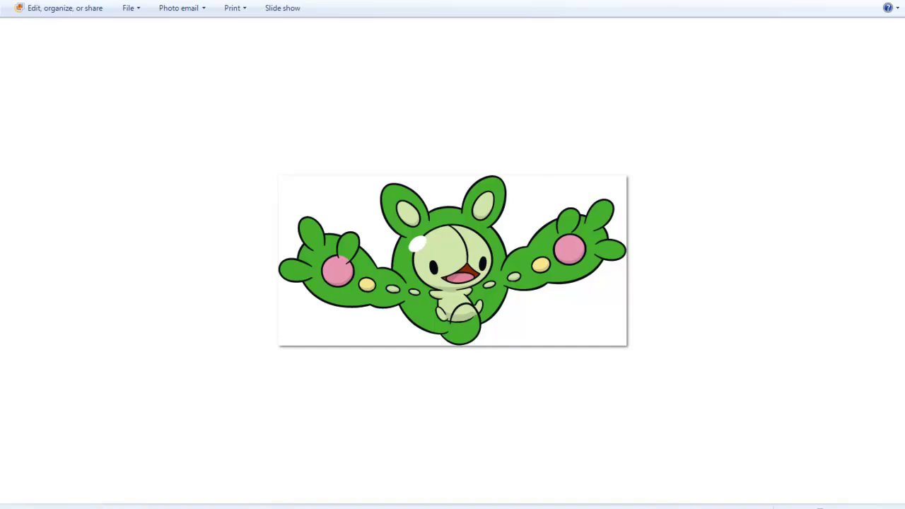
Check the Reuniclus reference in Photo Viewer and return to Hexagon.
click(406, 460)
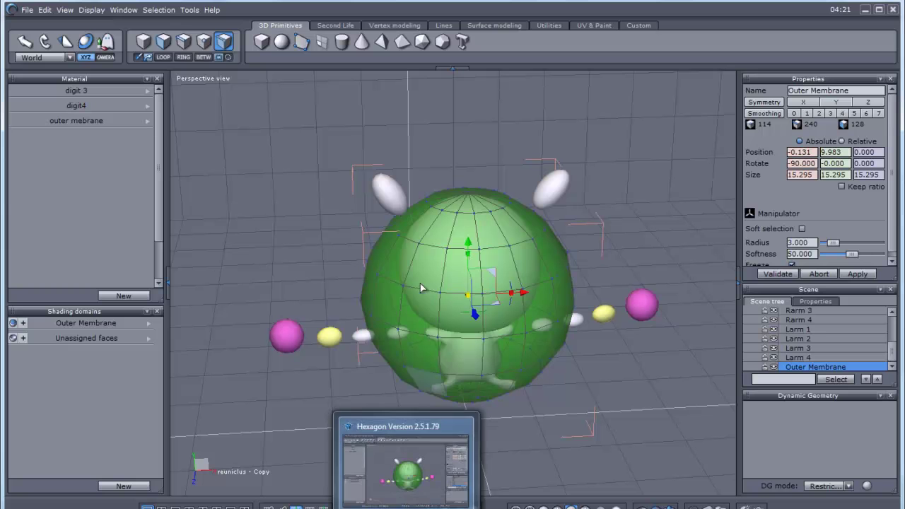
Select the membrane's top faces, enable X symmetry, and pull them up toward the ears.
click(412, 222)
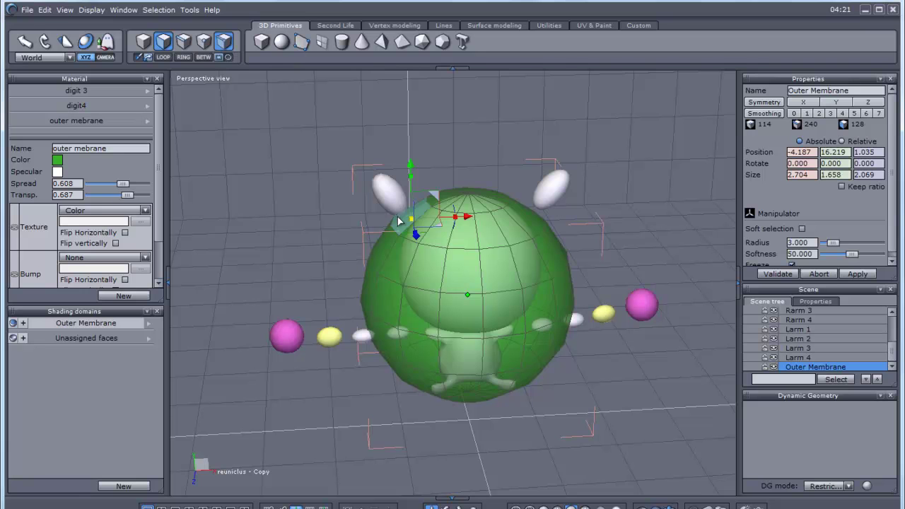
click(398, 222)
click(418, 240)
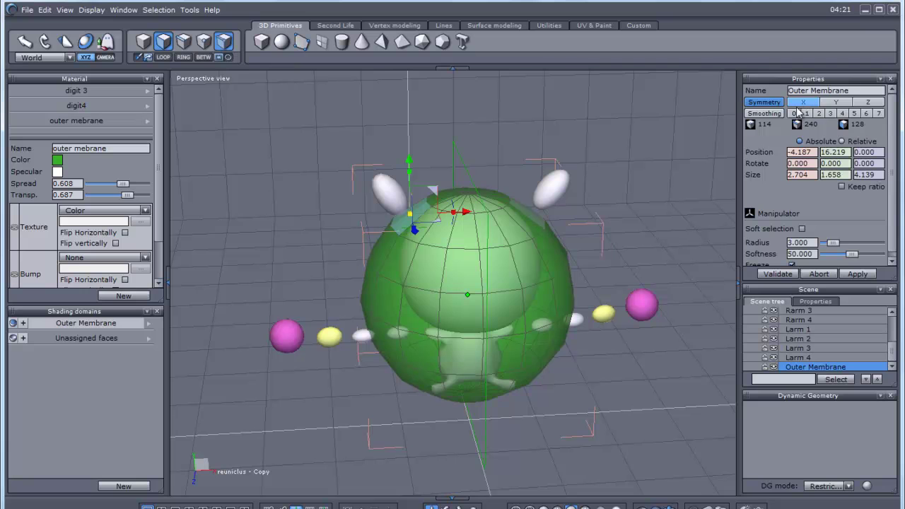
click(771, 103)
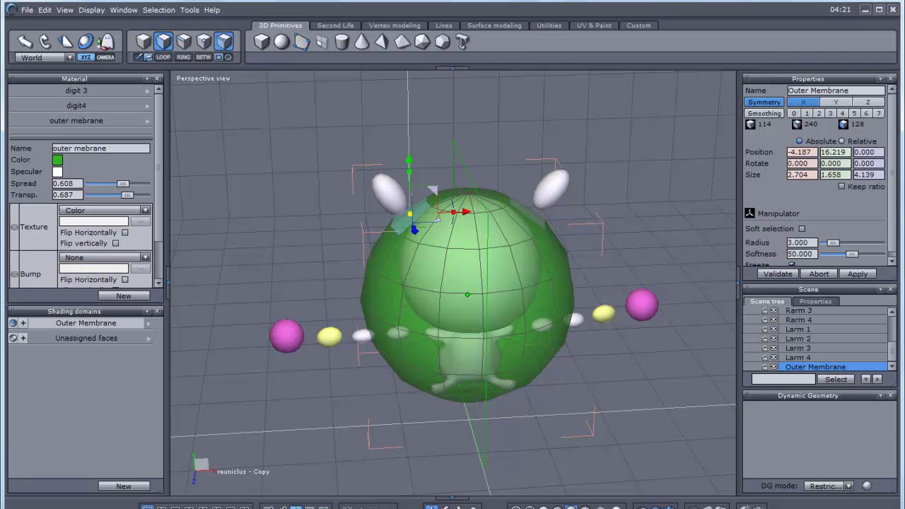
middle_drag(467, 453, 439, 153)
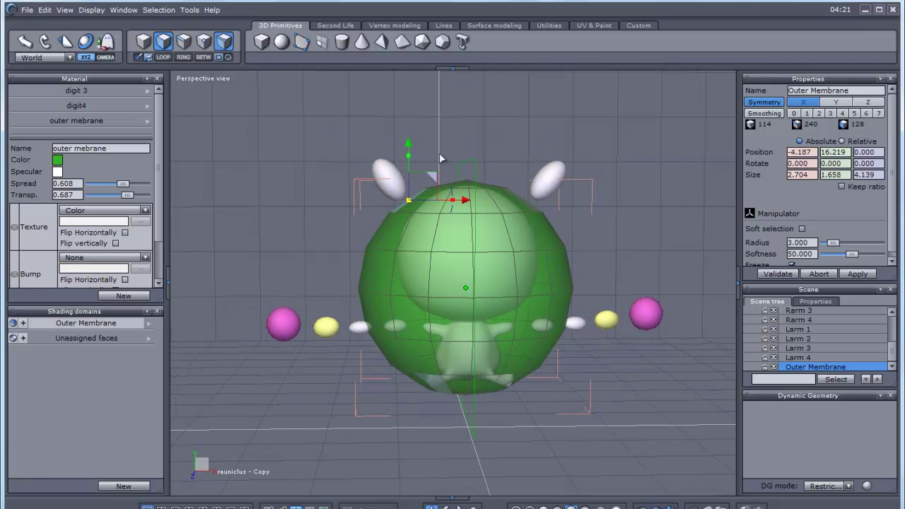
mouse_move(437, 179)
mouse_down()
mouse_move(375, 152)
mouse_move(357, 119)
mouse_up()
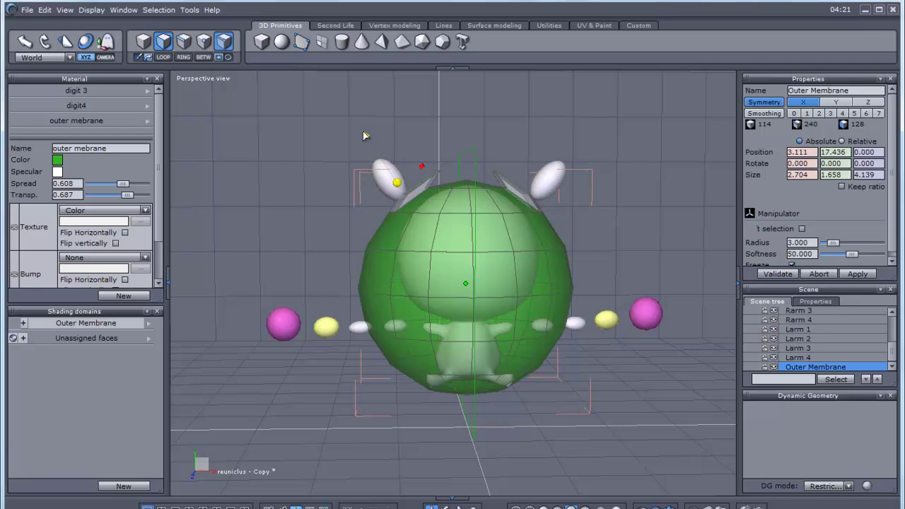
Move the ear spike tips out over the ears, shrink them, and set smoothing to 1.
click(500, 166)
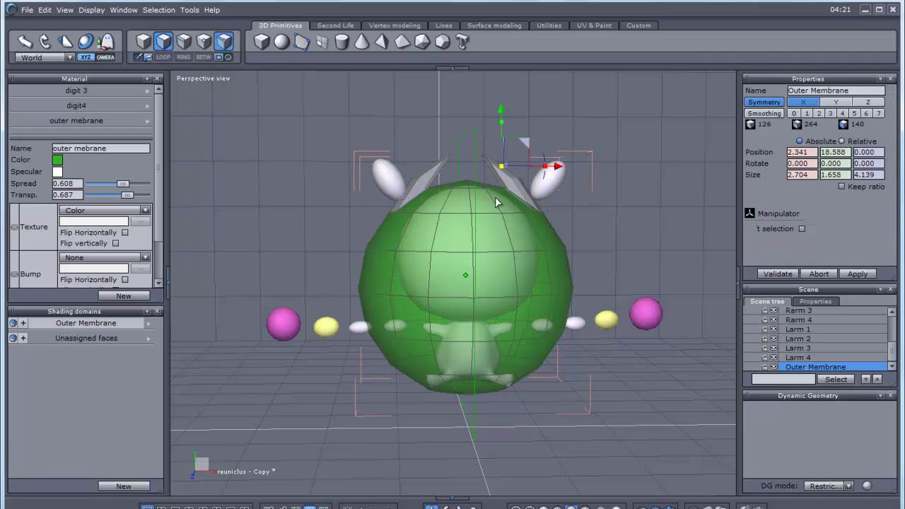
mouse_move(530, 144)
mouse_down()
mouse_move(571, 156)
mouse_move(591, 106)
mouse_move(590, 145)
mouse_move(556, 144)
mouse_up()
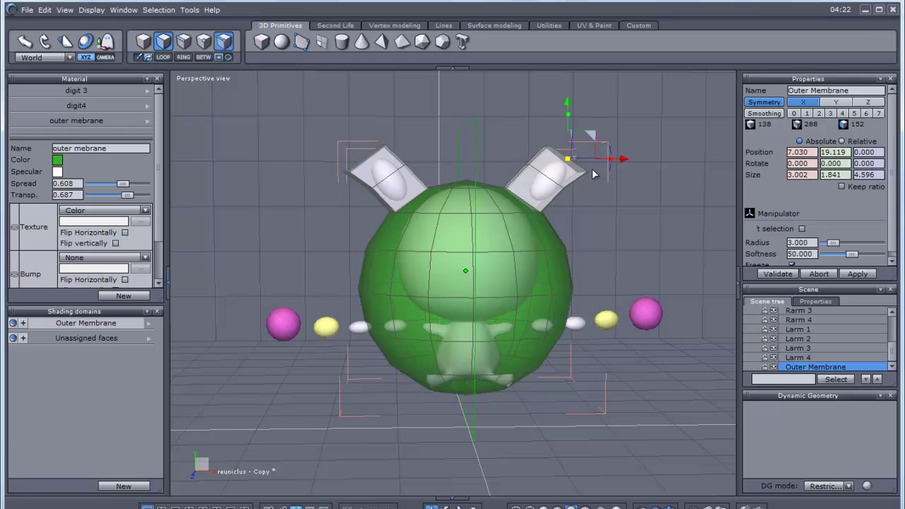
mouse_move(594, 174)
mouse_down()
mouse_move(601, 192)
mouse_move(549, 174)
mouse_move(461, 171)
mouse_up()
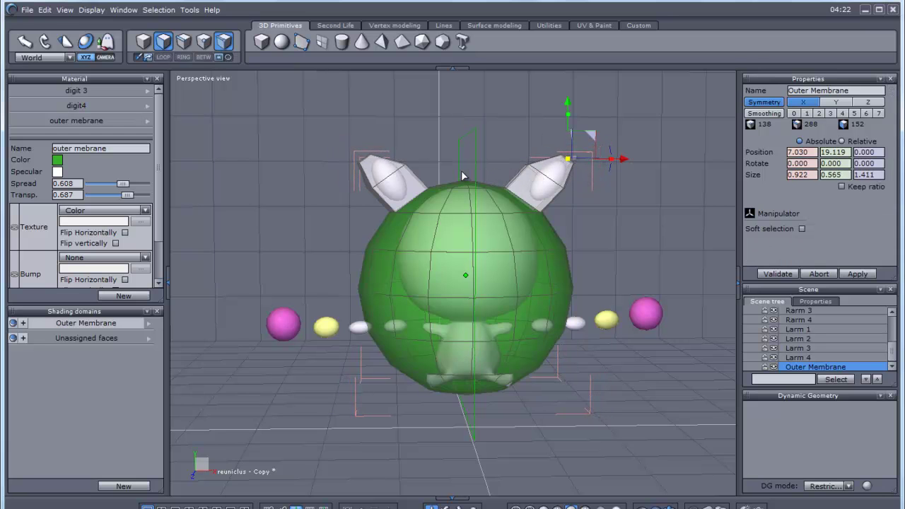
click(807, 114)
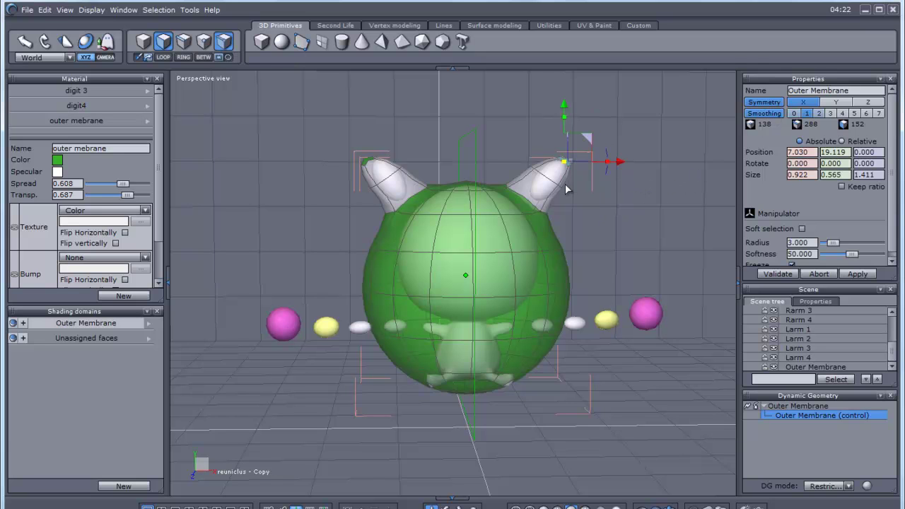
Clear the ear vertex selection and reselect the Outer Membrane.
click(602, 201)
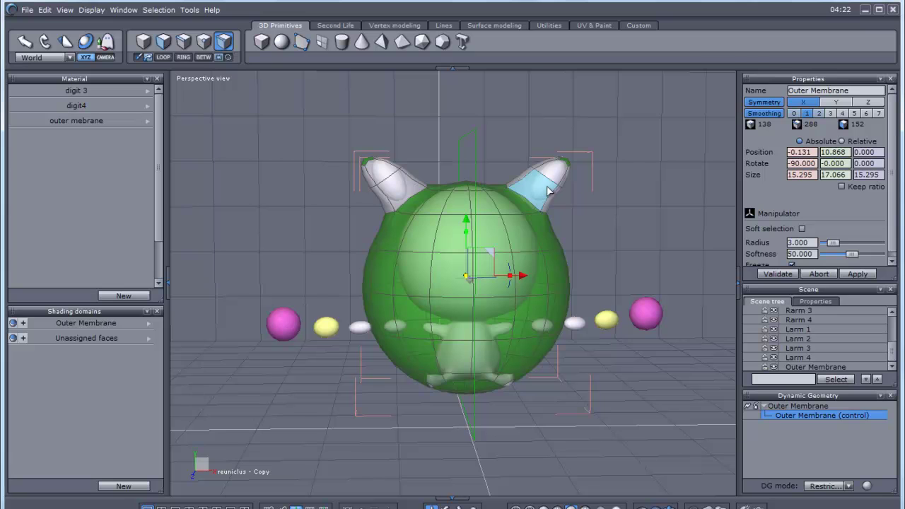
mouse_move(892, 361)
mouse_down()
mouse_move(894, 339)
mouse_move(775, 313)
mouse_up()
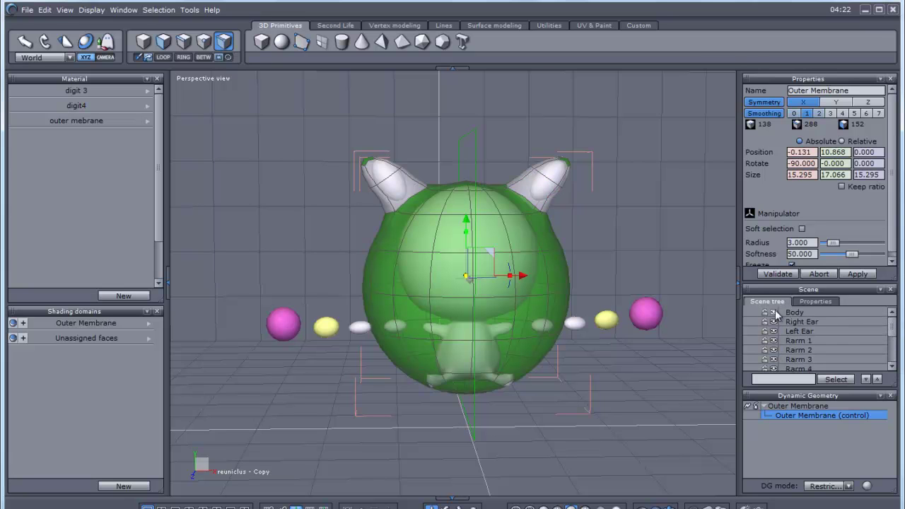
click(799, 330)
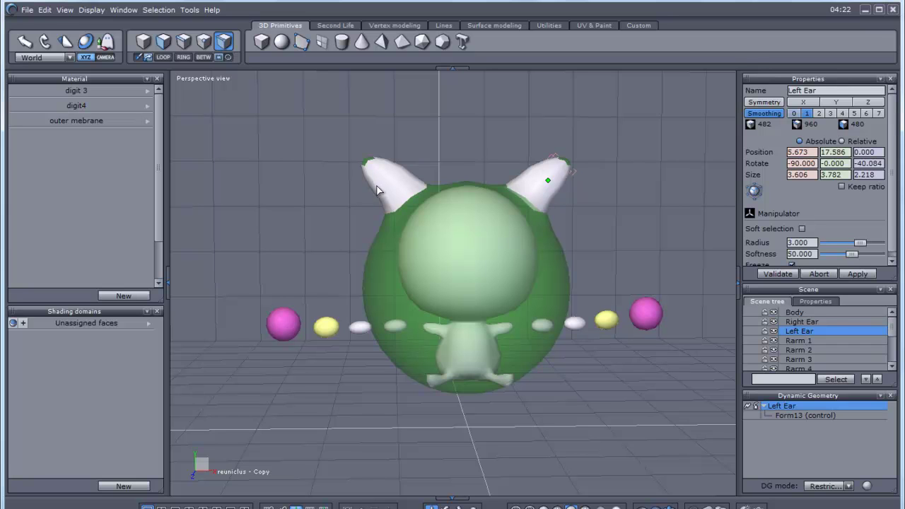
click(412, 258)
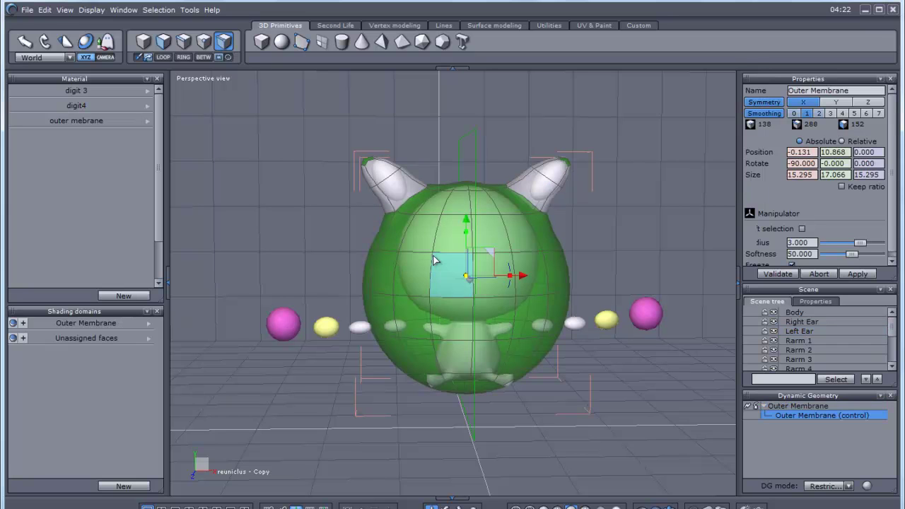
Assign the unassigned ear faces to the Outer Membrane shading domain.
click(152, 338)
click(186, 340)
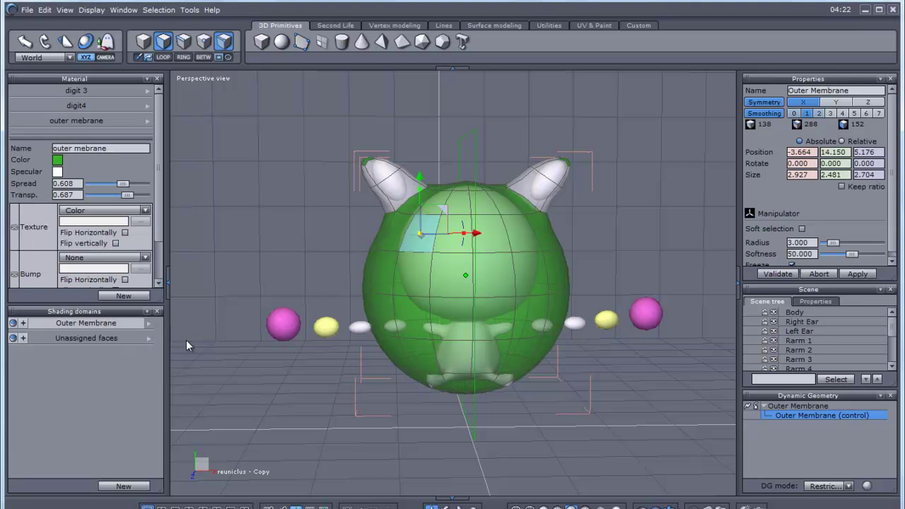
click(153, 324)
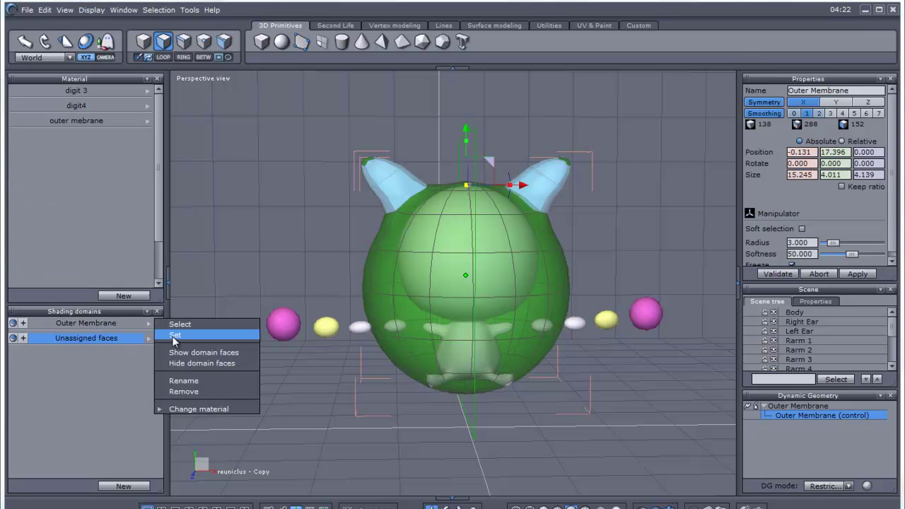
click(171, 335)
click(340, 223)
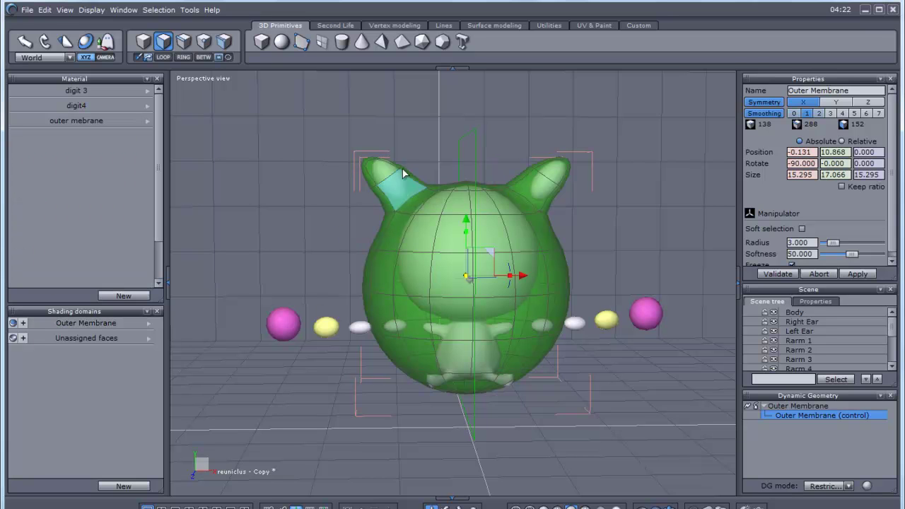
click(566, 161)
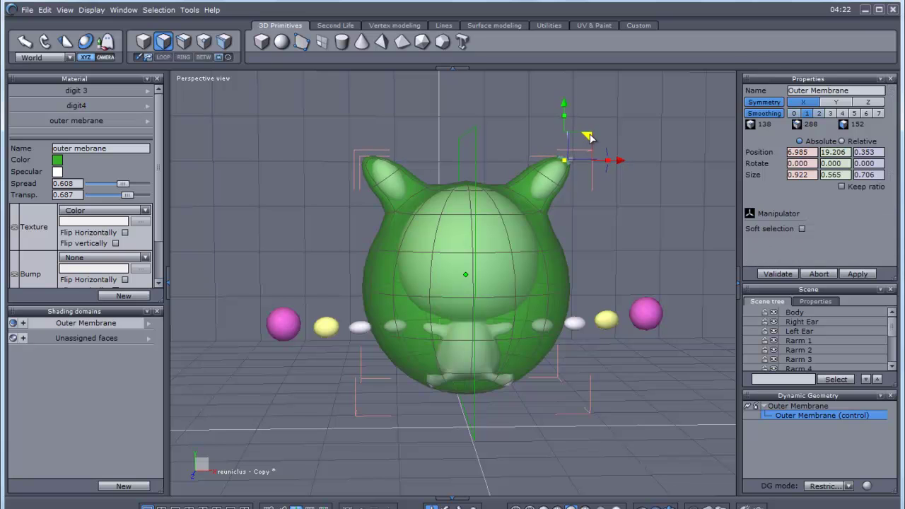
Raise the right ear tip and rotate the Right Ear ellipsoid a bit more.
drag(589, 137, 591, 134)
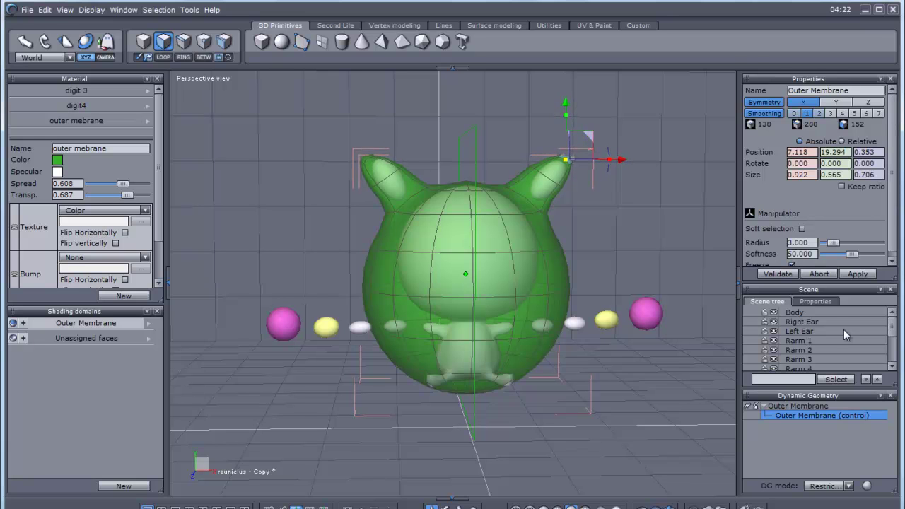
click(823, 322)
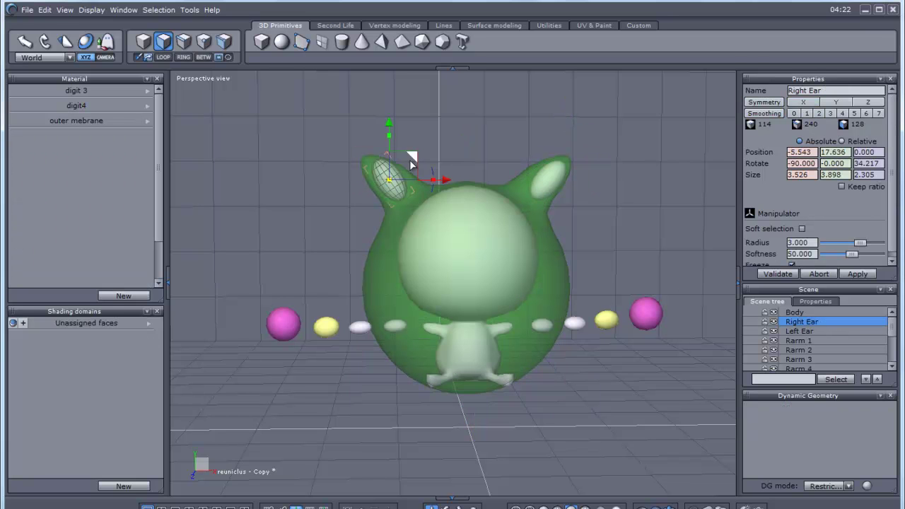
drag(410, 162, 430, 170)
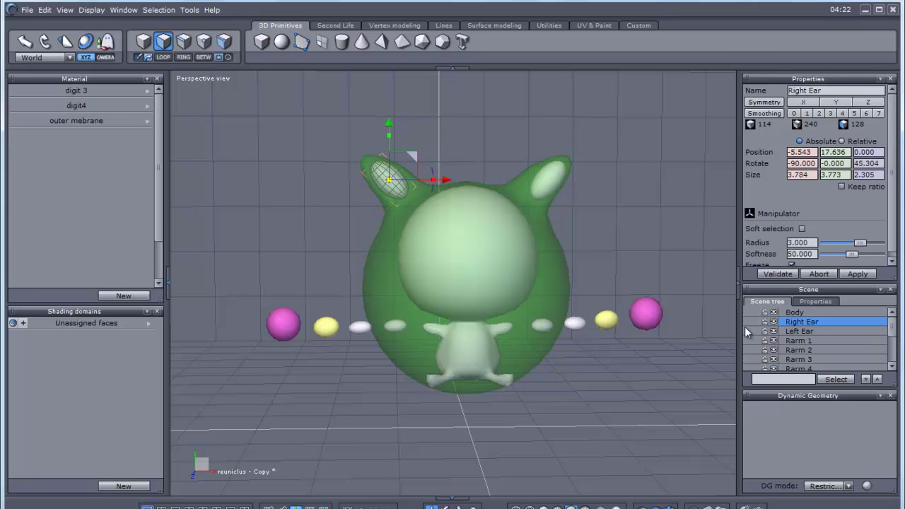
Nudge and turn the Left Ear ellipsoid slightly as a whole object.
click(801, 331)
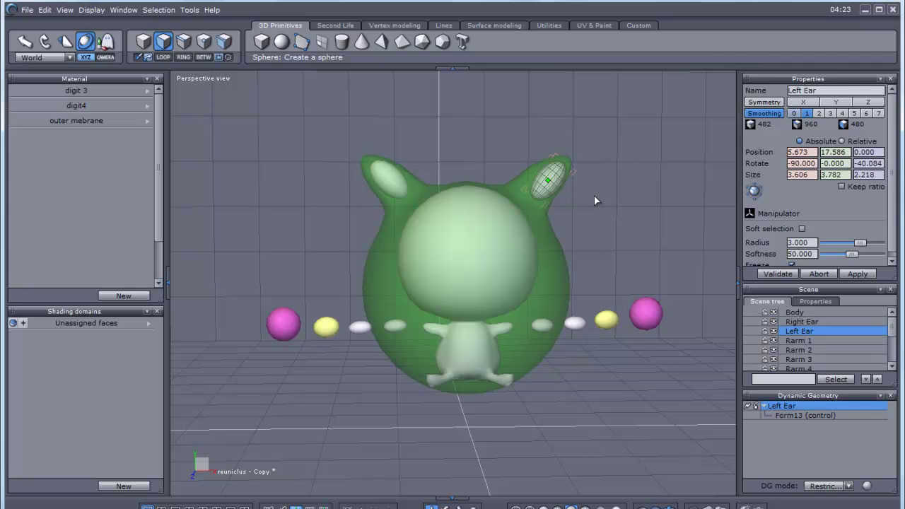
key(F1)
mouse_move(592, 174)
mouse_down()
mouse_move(571, 160)
mouse_move(591, 176)
mouse_up()
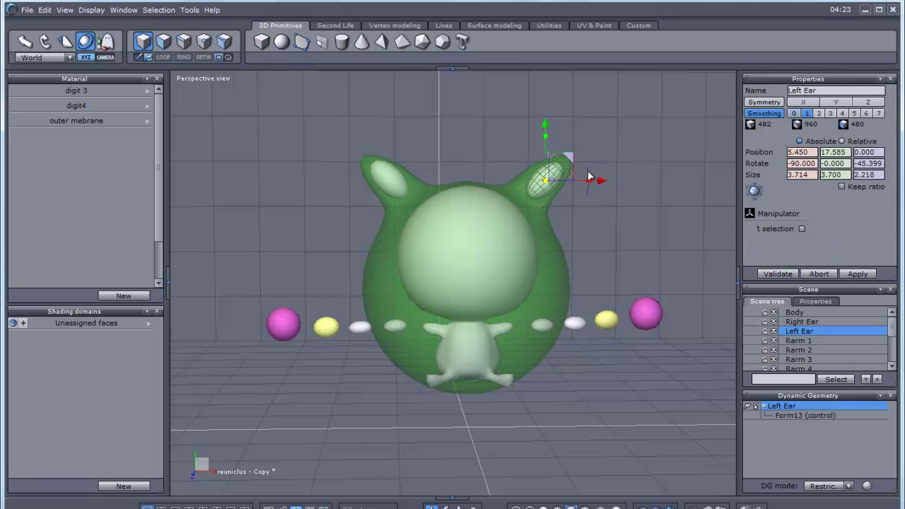
click(593, 200)
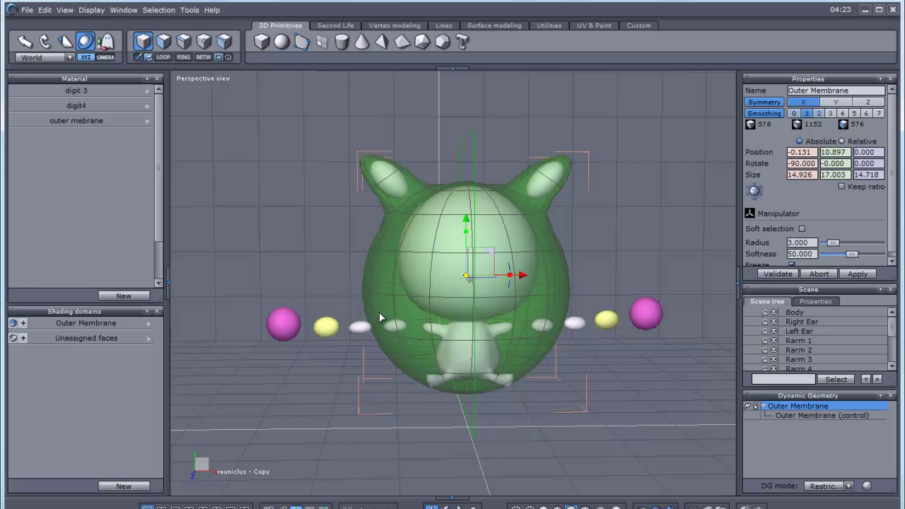
In control-cage mode, pull a left-side membrane edge downward.
mouse_move(452, 282)
middle_down()
mouse_move(438, 283)
mouse_move(463, 282)
middle_up()
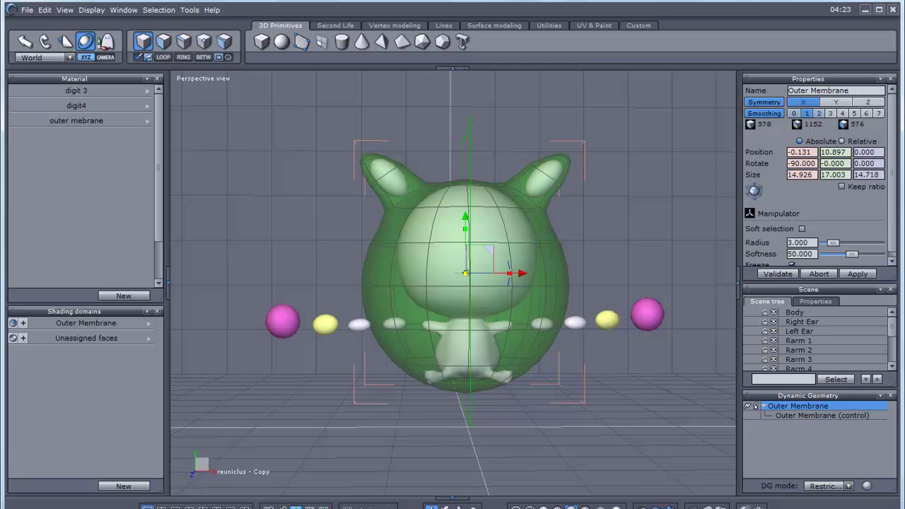
middle_drag(453, 283, 432, 406)
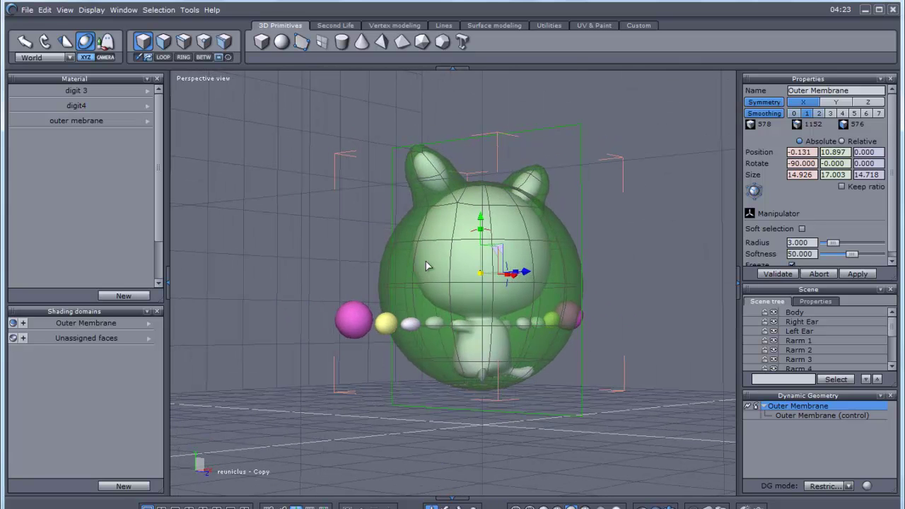
click(224, 41)
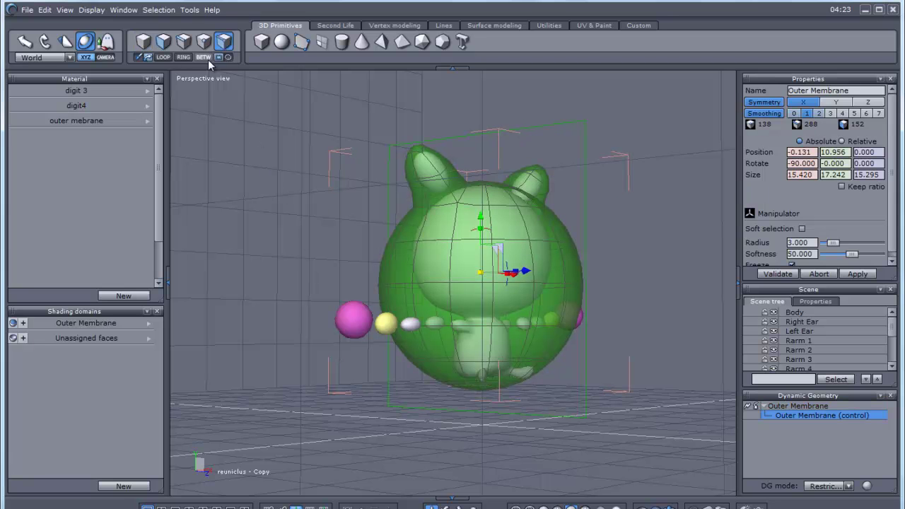
click(414, 280)
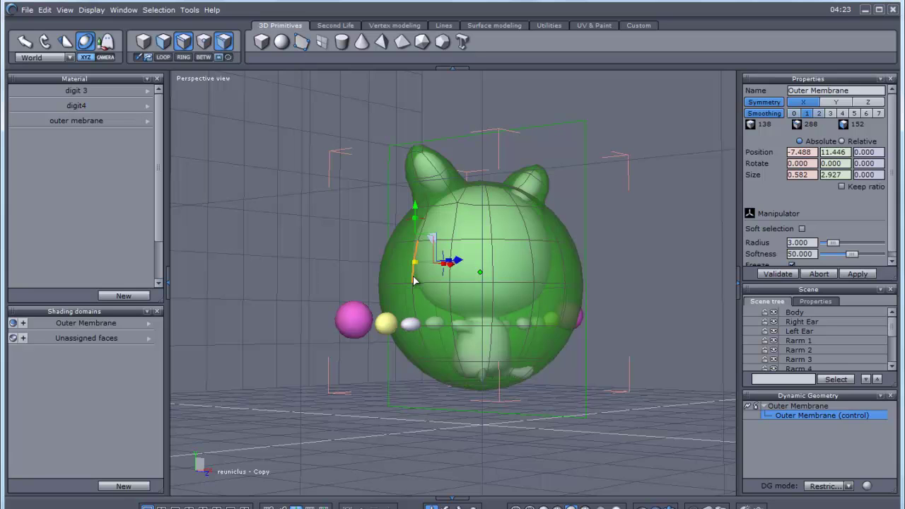
drag(414, 279, 426, 323)
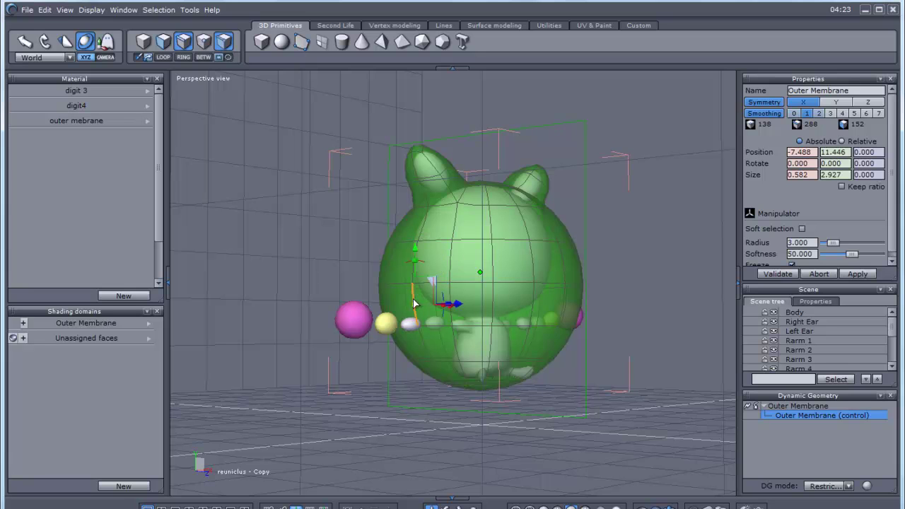
key(KP_1)
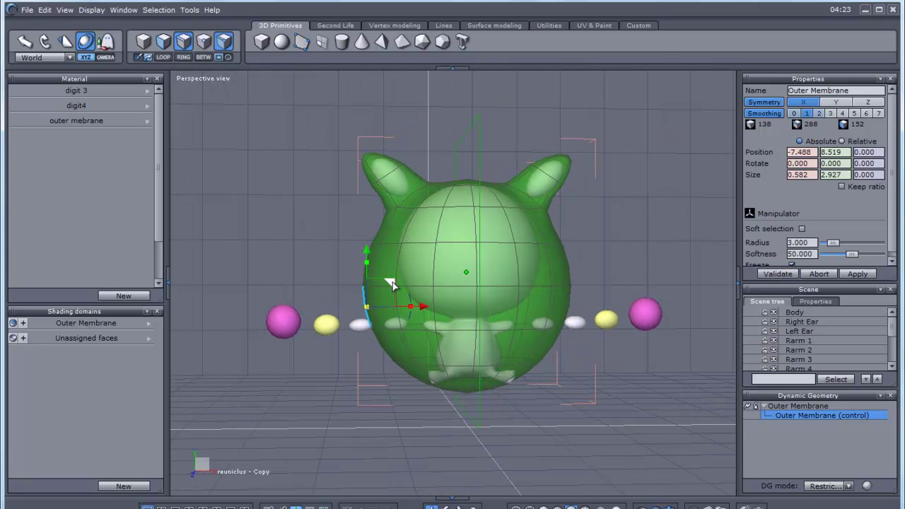
drag(390, 285, 396, 286)
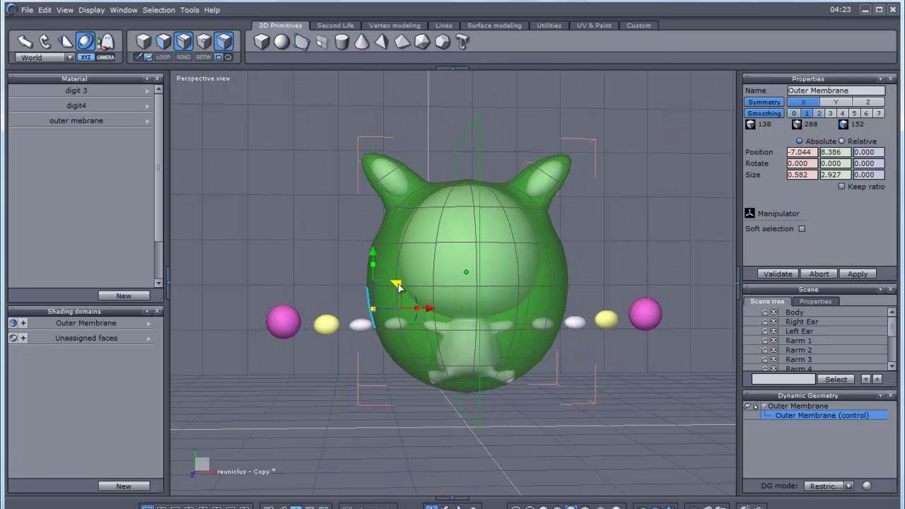
Move a lower-left membrane edge slightly inward in edge selection mode.
click(369, 256)
click(369, 255)
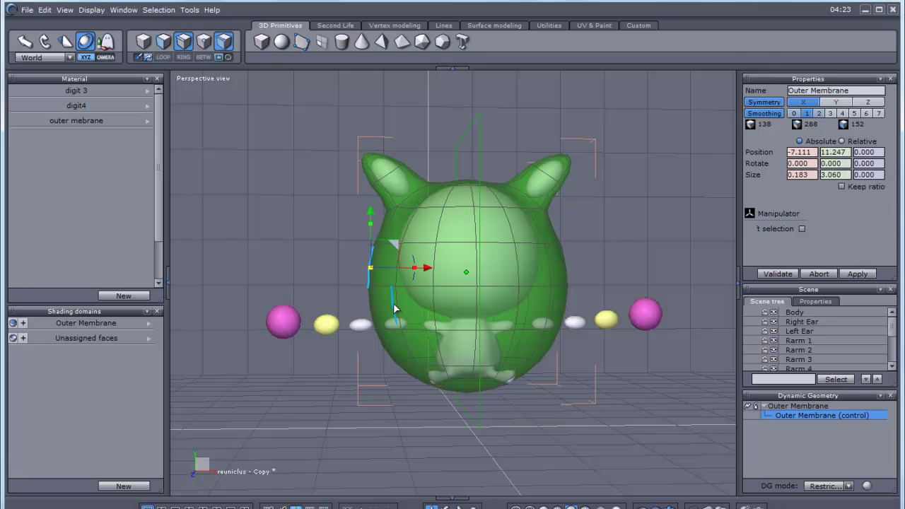
click(388, 351)
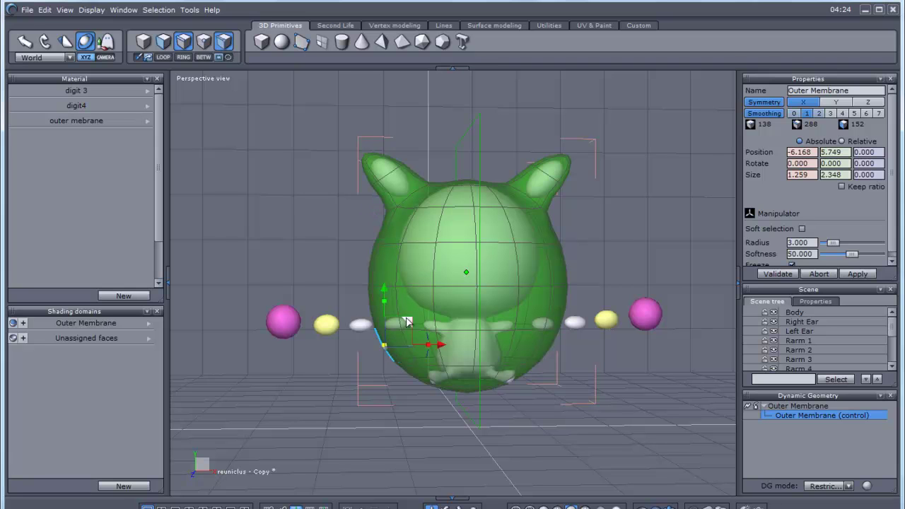
drag(407, 347, 416, 341)
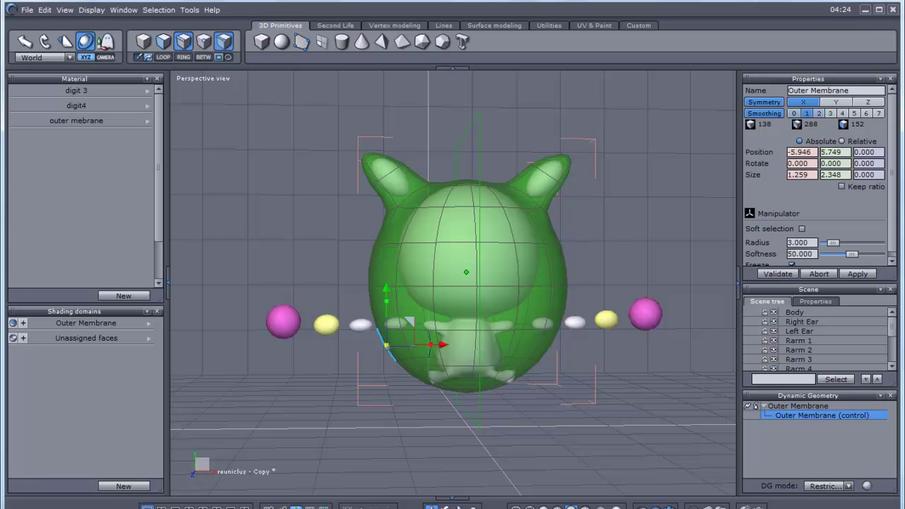
Select a lower membrane section and lower it slightly.
middle_drag(424, 318, 449, 368)
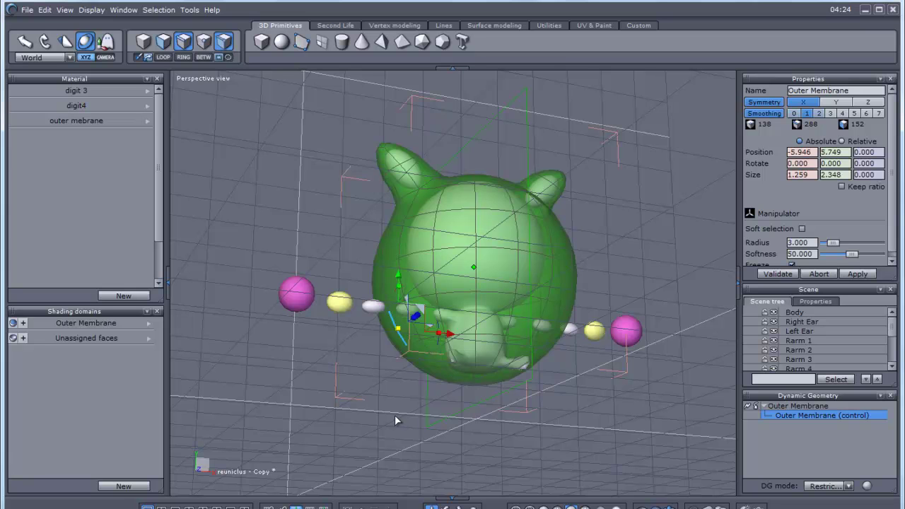
click(440, 351)
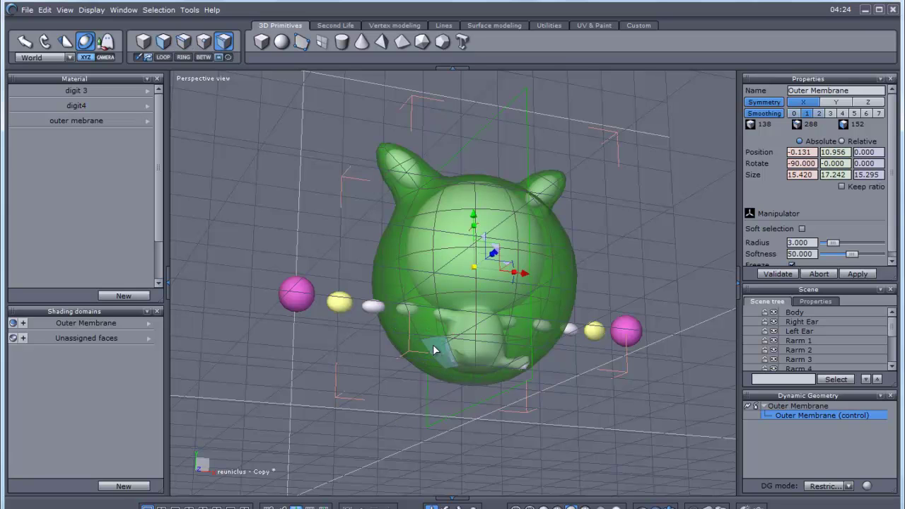
click(438, 350)
click(431, 507)
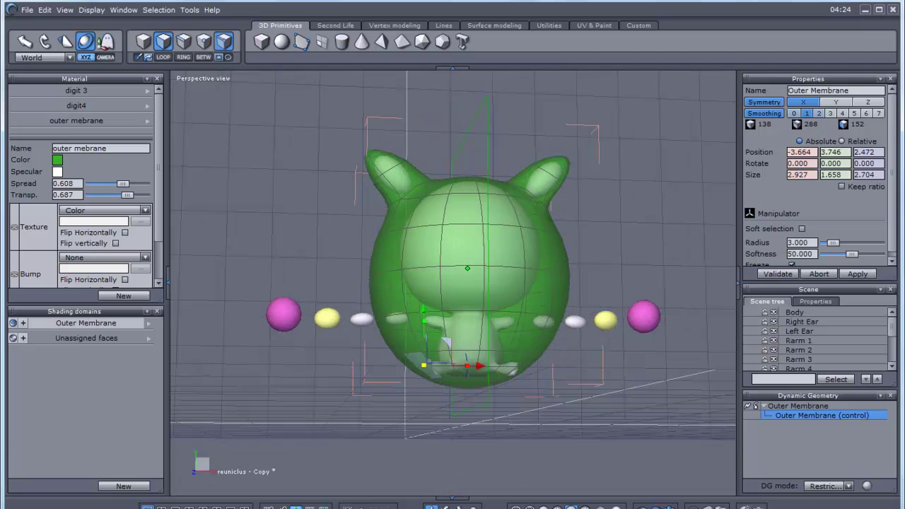
click(433, 347)
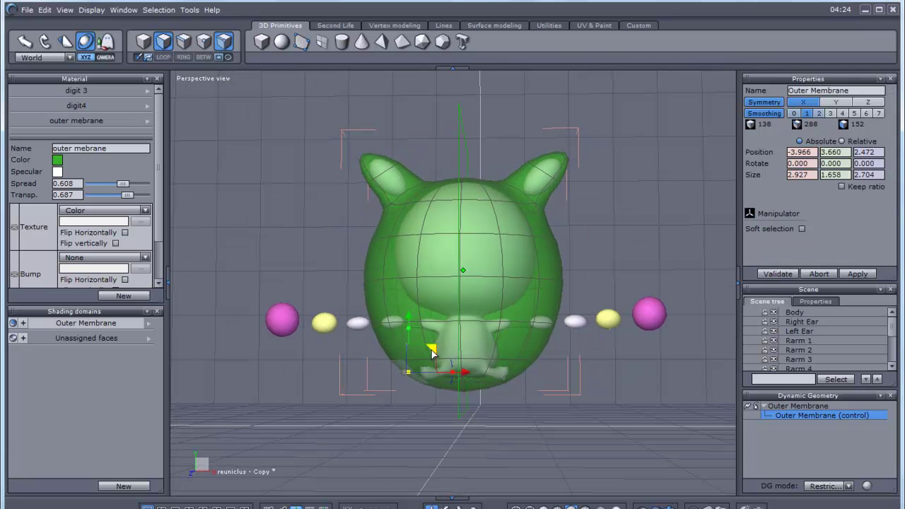
drag(432, 351, 433, 354)
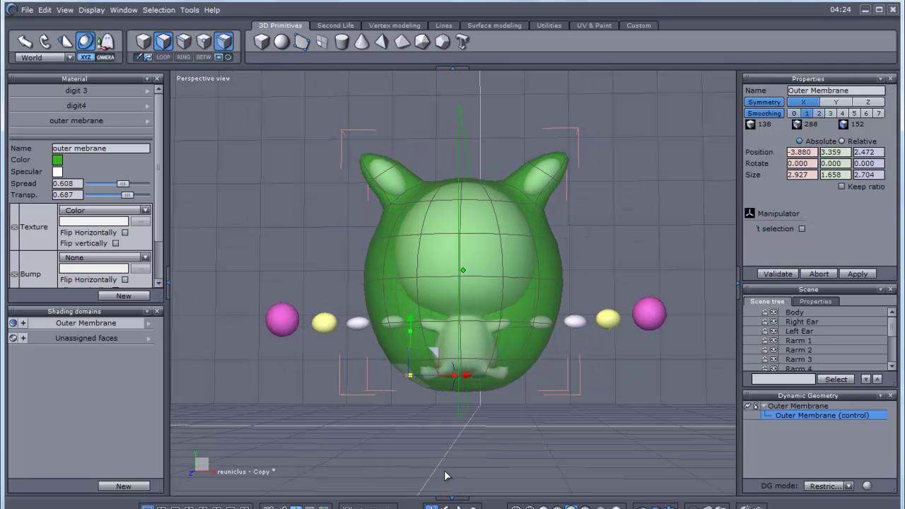
mouse_move(433, 353)
right_down()
mouse_move(361, 351)
mouse_move(422, 340)
right_up()
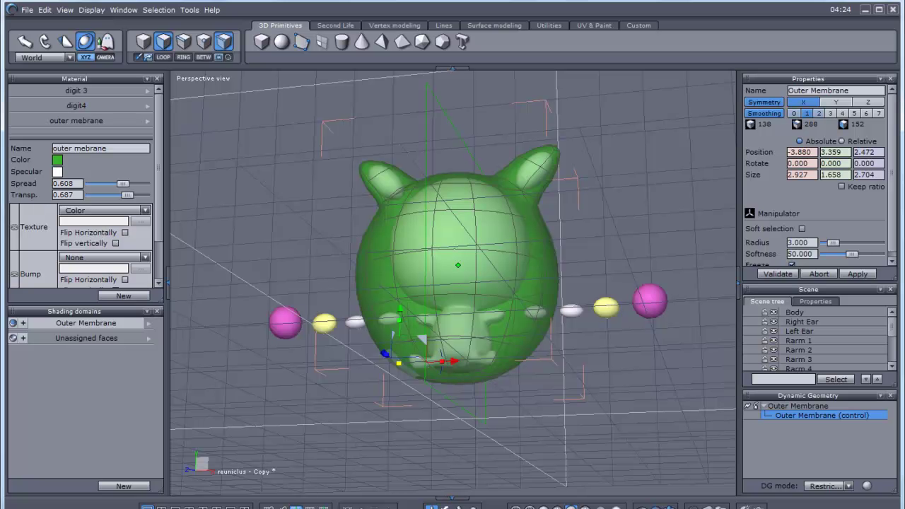
mouse_move(433, 474)
right_down()
mouse_move(453, 452)
mouse_move(484, 446)
mouse_move(420, 315)
right_up()
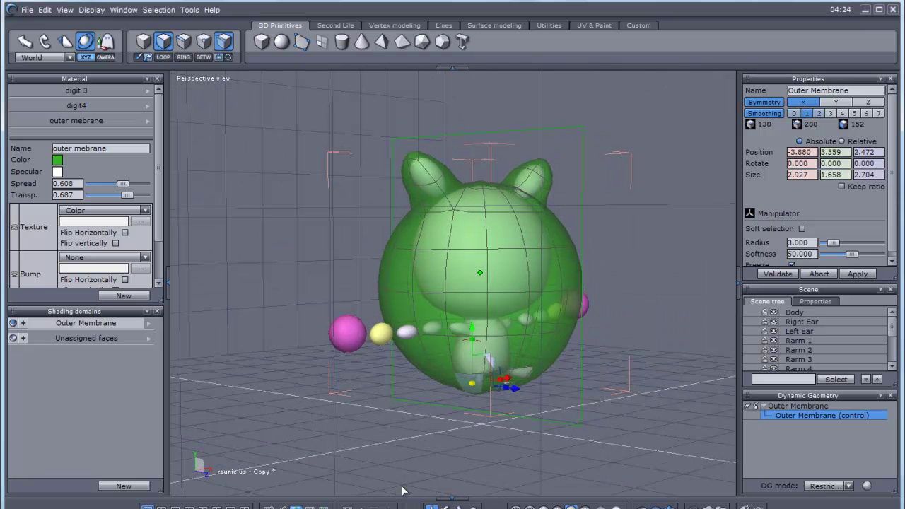
Select two neighbouring faces on the membrane's left side.
mouse_move(452, 424)
right_down()
mouse_move(399, 424)
mouse_move(434, 342)
right_up()
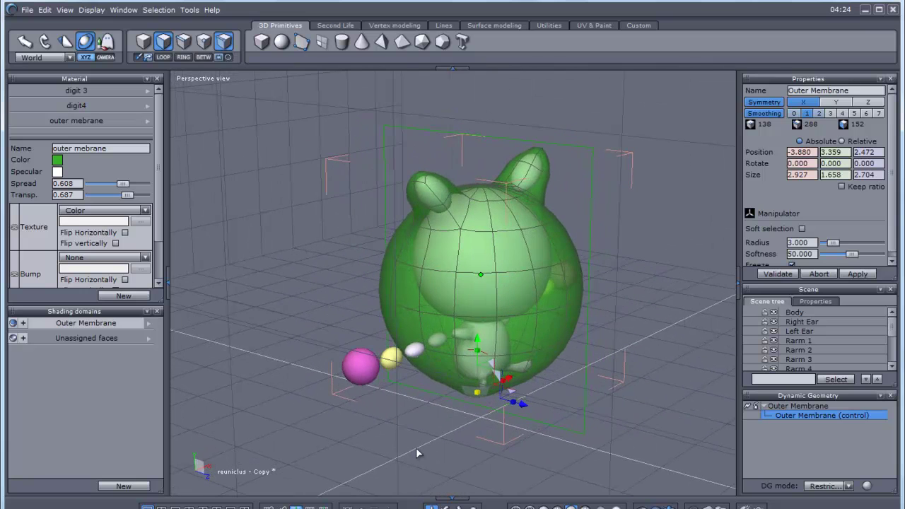
click(431, 331)
shift+click(408, 325)
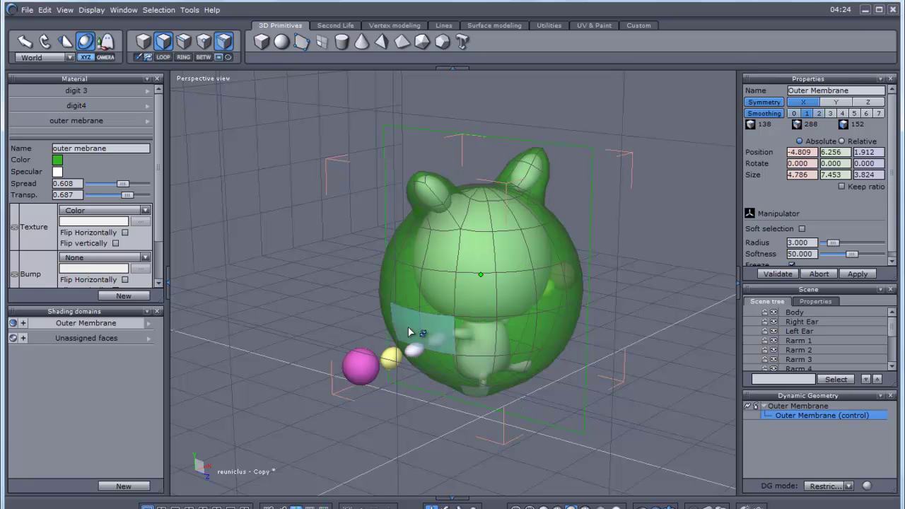
right_drag(431, 487, 407, 497)
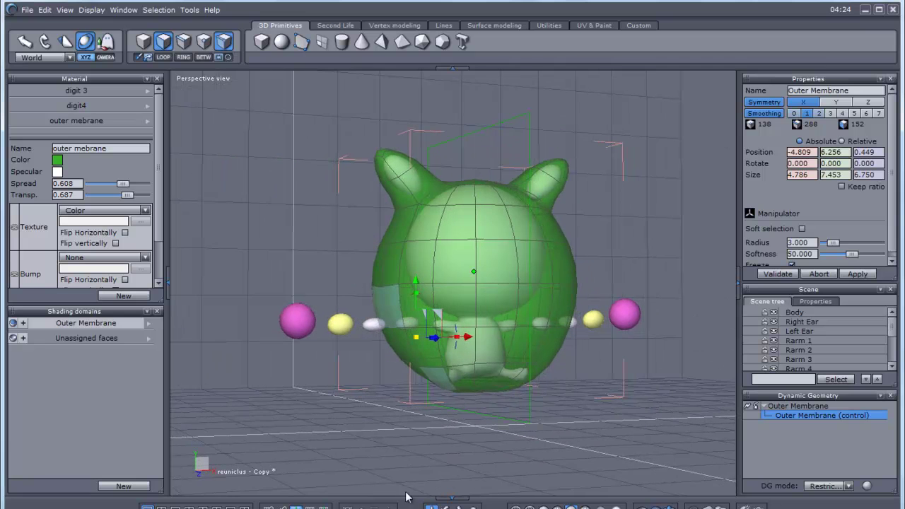
Save the model and extrude the selected faces outward into grey arm stubs.
key(ctrl+s)
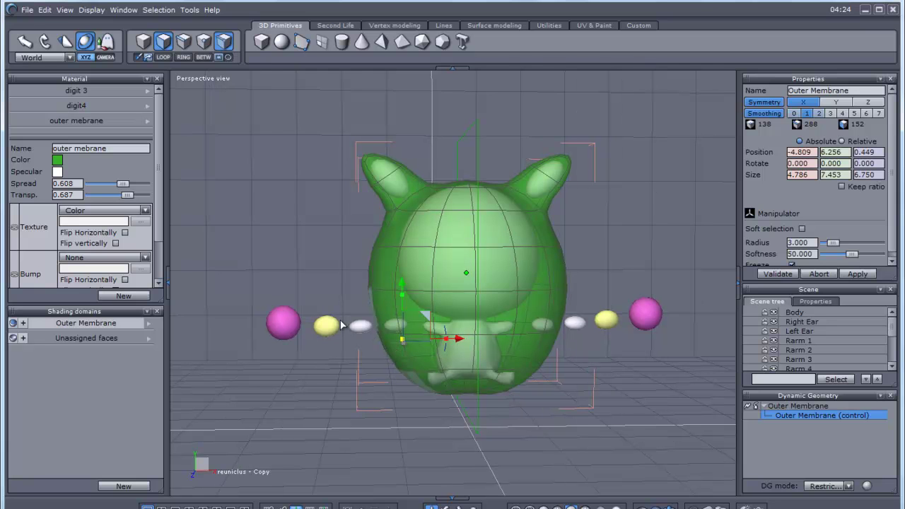
click(359, 353)
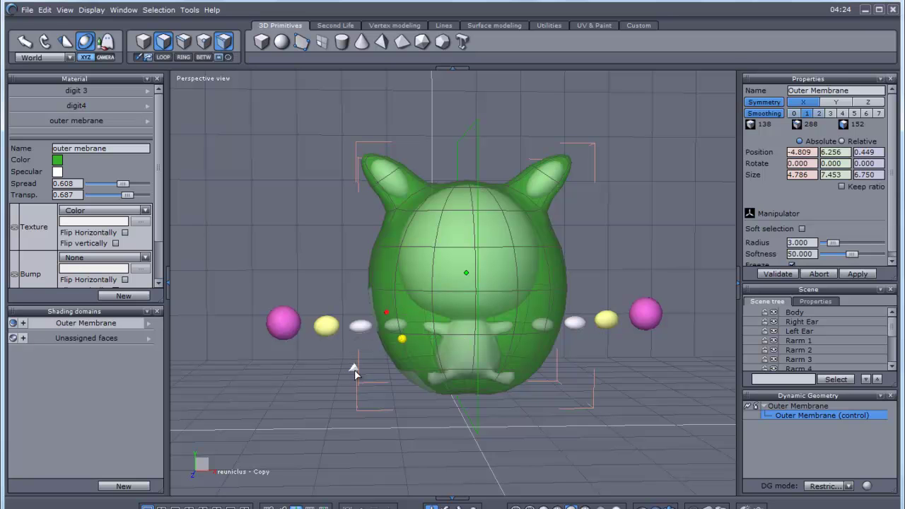
mouse_move(353, 367)
mouse_down()
mouse_move(314, 368)
mouse_move(320, 362)
mouse_up()
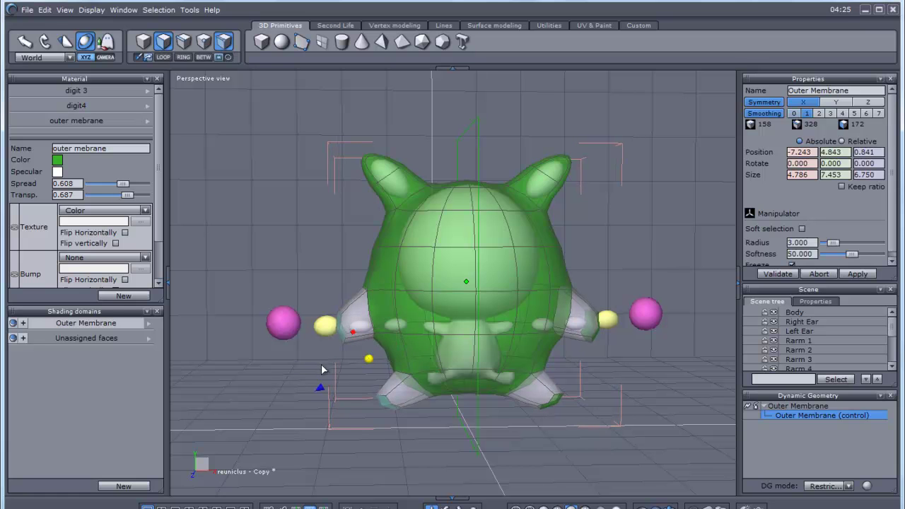
key(ctrl+z)
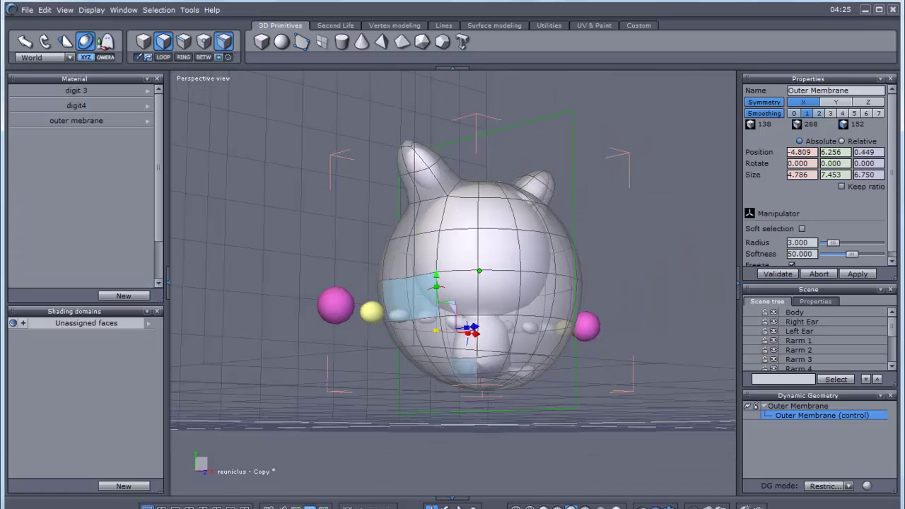
middle_drag(438, 459, 451, 482)
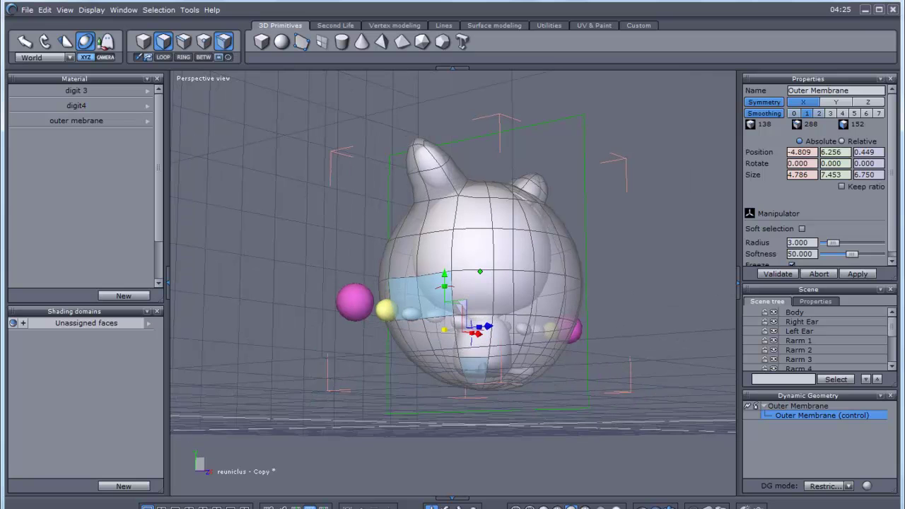
click(477, 367)
mouse_move(477, 367)
middle_down()
mouse_move(452, 339)
mouse_move(523, 311)
middle_up()
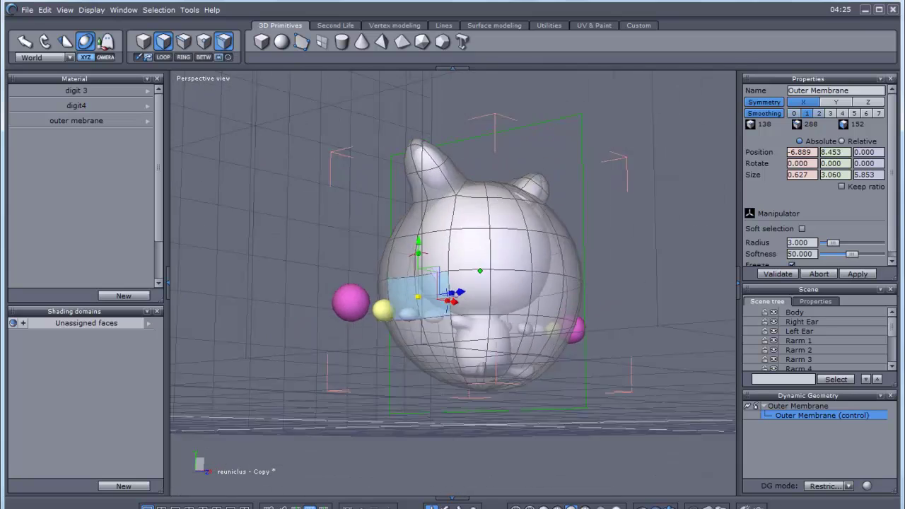
middle_drag(453, 339, 430, 371)
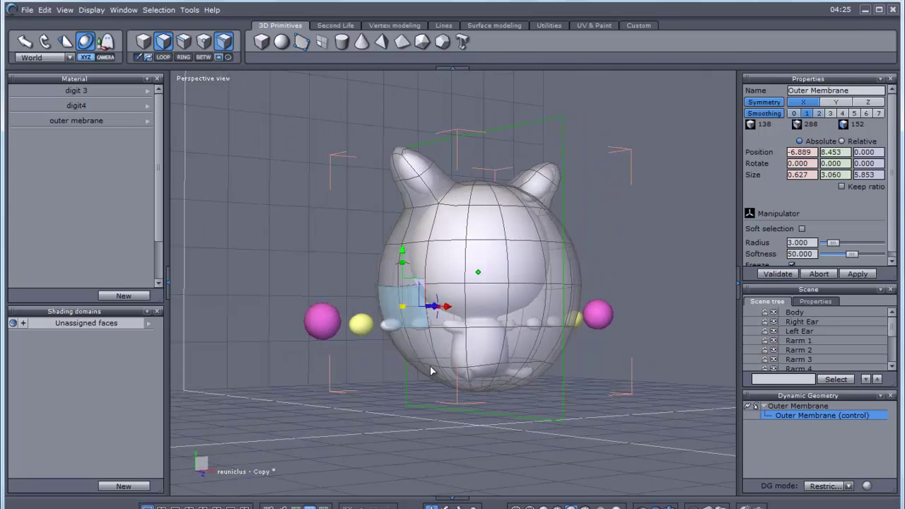
middle_drag(410, 333, 456, 332)
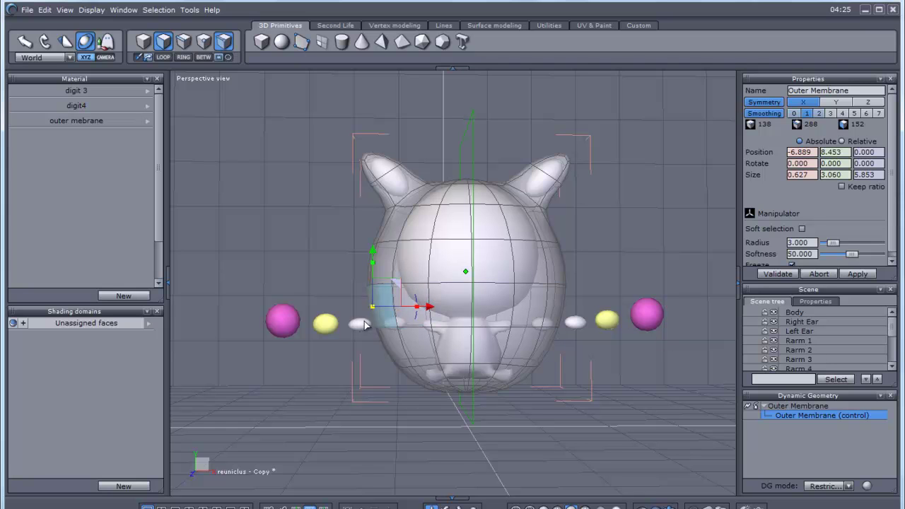
Hide the Outer Membrane, clear the selection, switch to object selection, and save.
drag(892, 330, 894, 362)
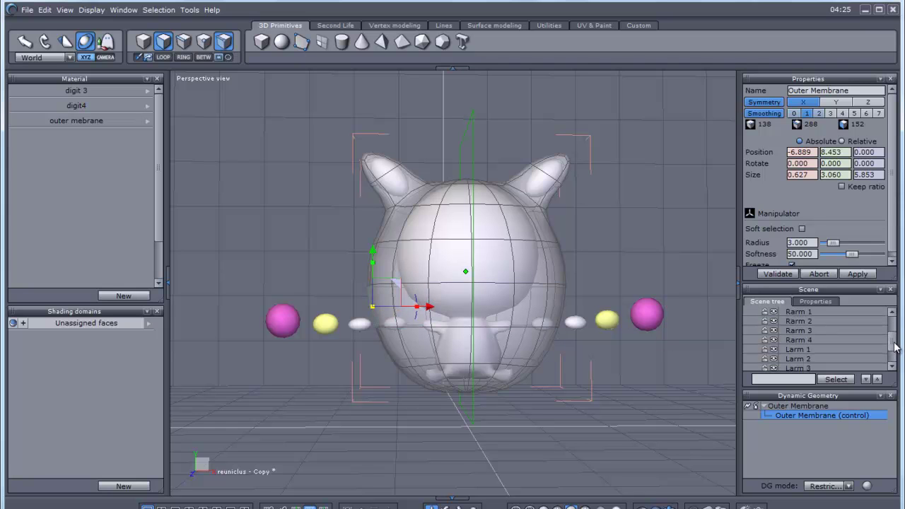
click(774, 366)
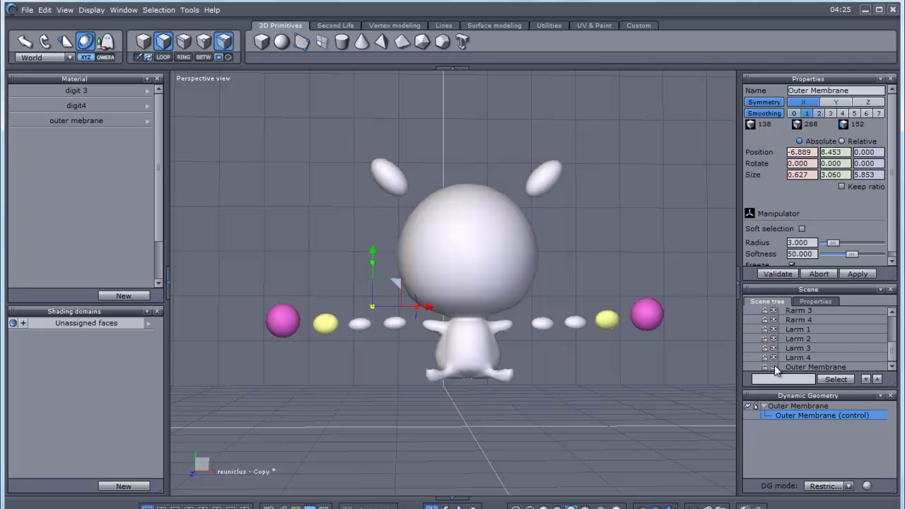
drag(255, 277, 439, 377)
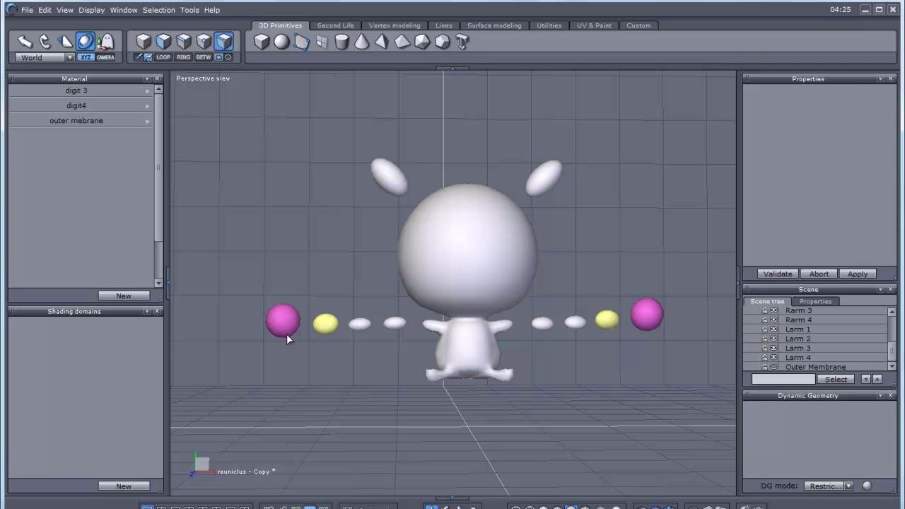
key(F1)
key(ctrl+s)
Raise the arm digit spheres slightly, then select Rarm 1 through Rarm 4.
shift+click(797, 356)
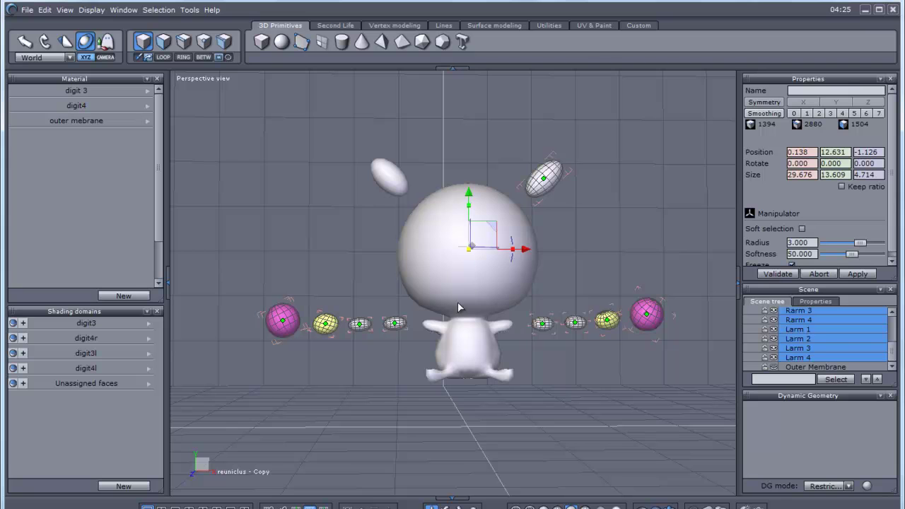
drag(468, 196, 469, 195)
drag(893, 355, 894, 329)
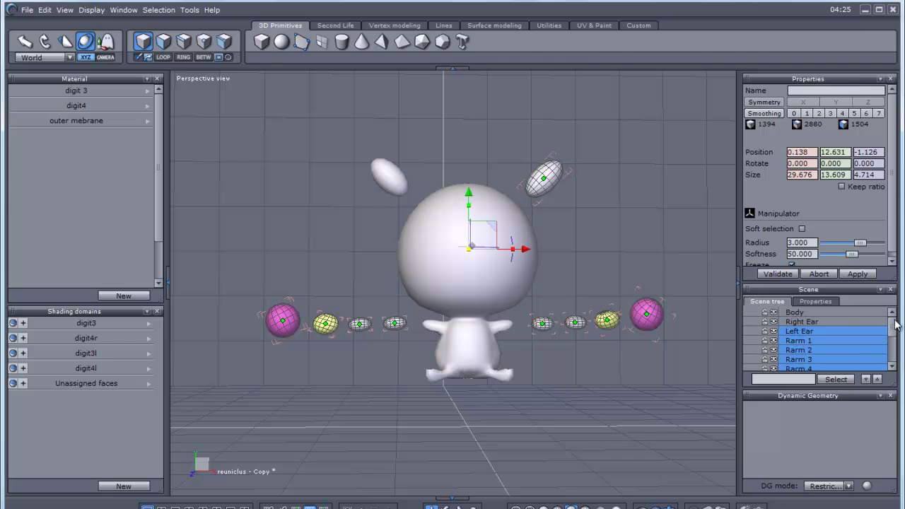
click(808, 333)
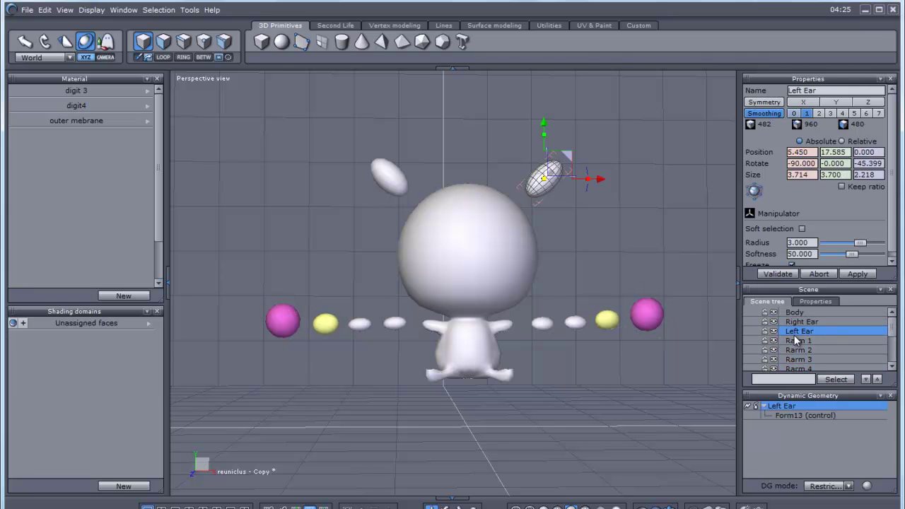
click(793, 339)
ctrl+click(798, 350)
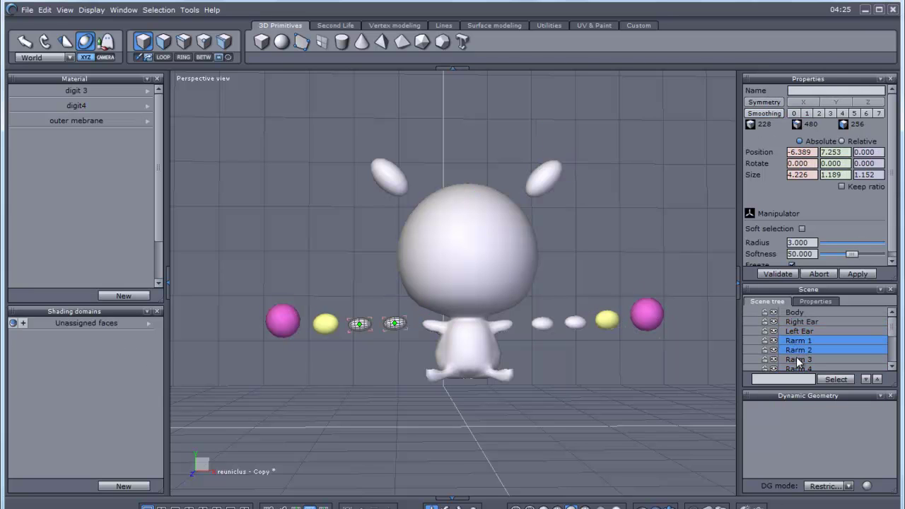
ctrl+click(795, 365)
Add Larm 1 through Larm 4 to the digit-sphere selection.
drag(894, 333, 894, 341)
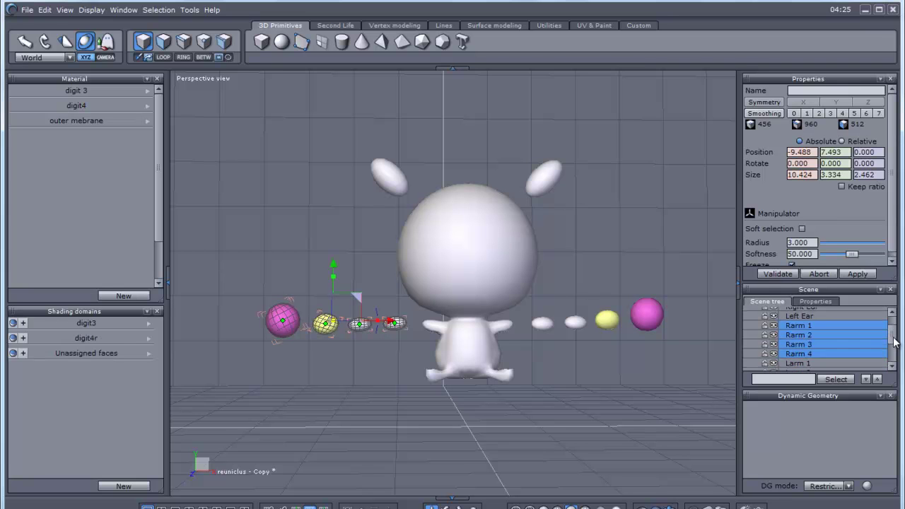
scroll(822, 343, down, 2)
scroll(822, 342, down, 1)
ctrl+click(805, 333)
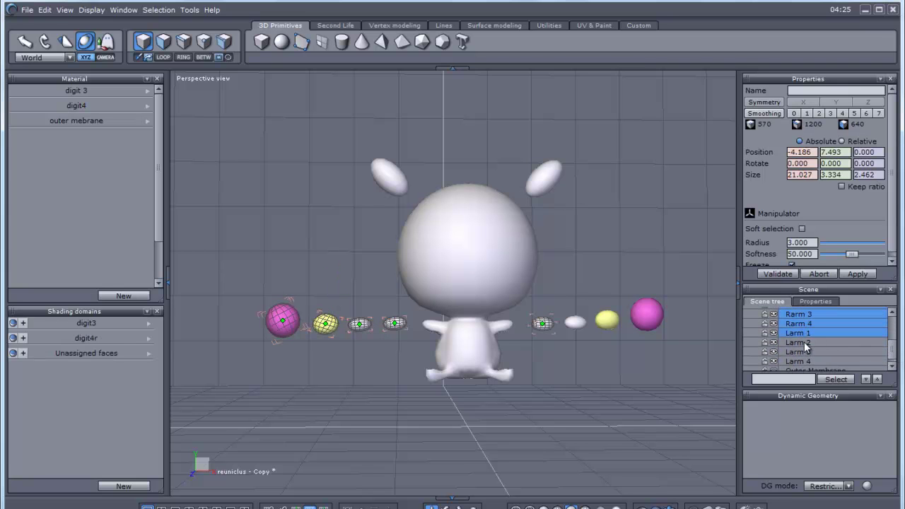
ctrl+click(801, 351)
ctrl+click(802, 360)
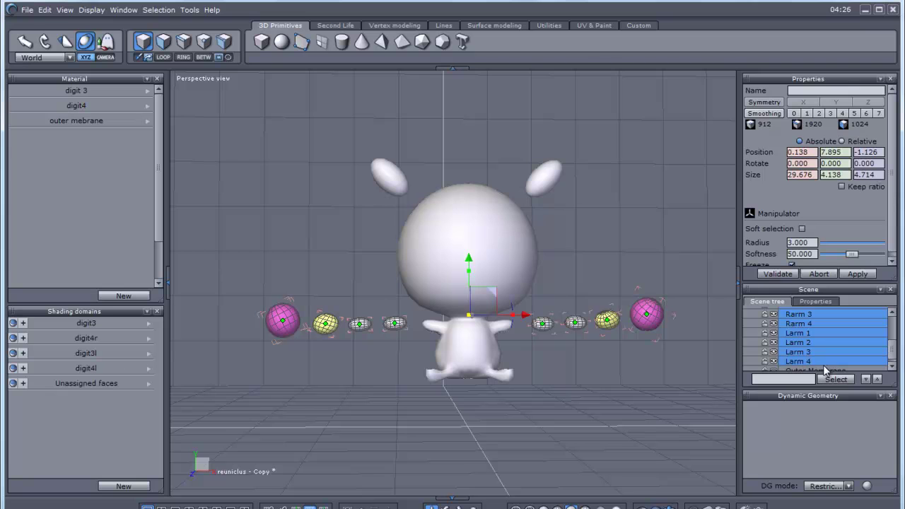
Nudge all eight digit spheres slightly upward, save, and clear the selection.
drag(474, 264, 472, 261)
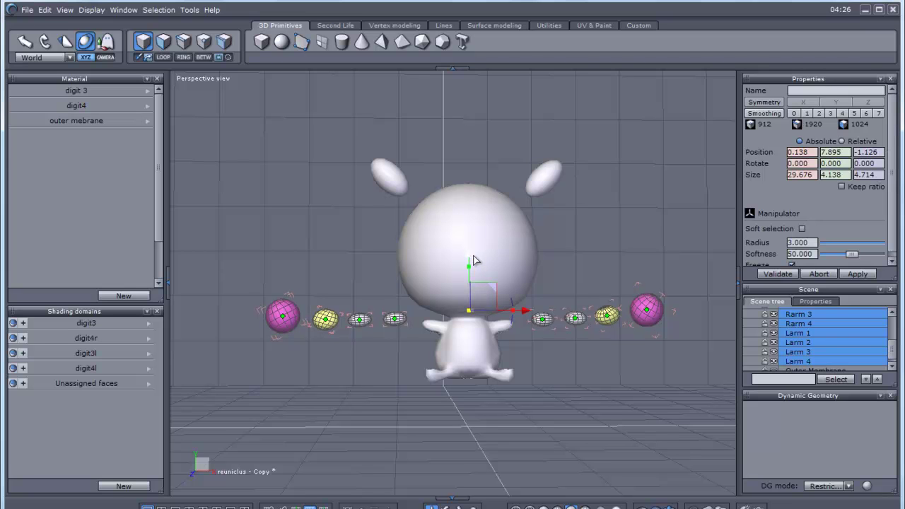
key(ctrl+s)
scroll(896, 355, down, 1)
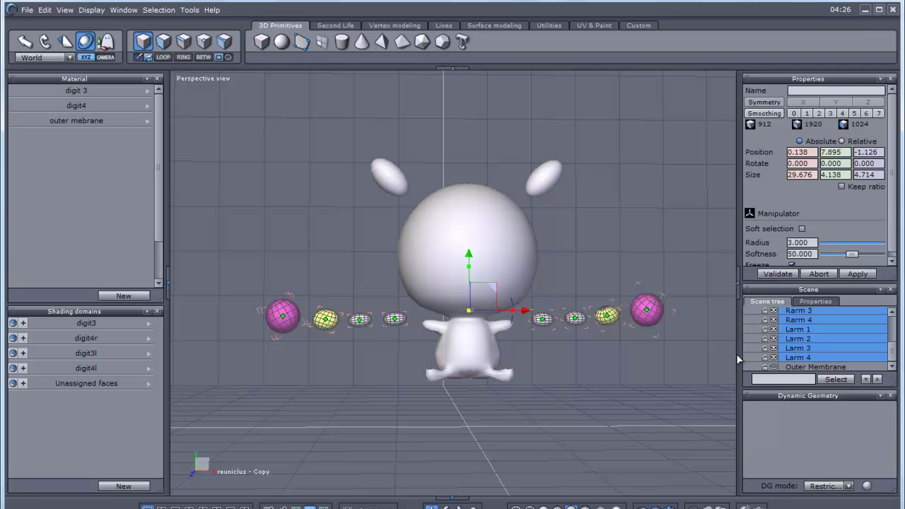
click(783, 368)
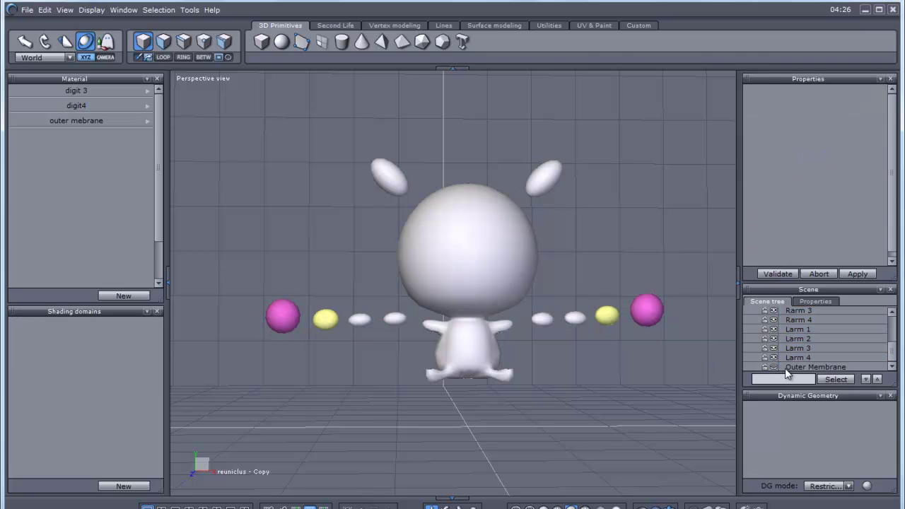
Show the Outer Membrane again and select it.
click(774, 368)
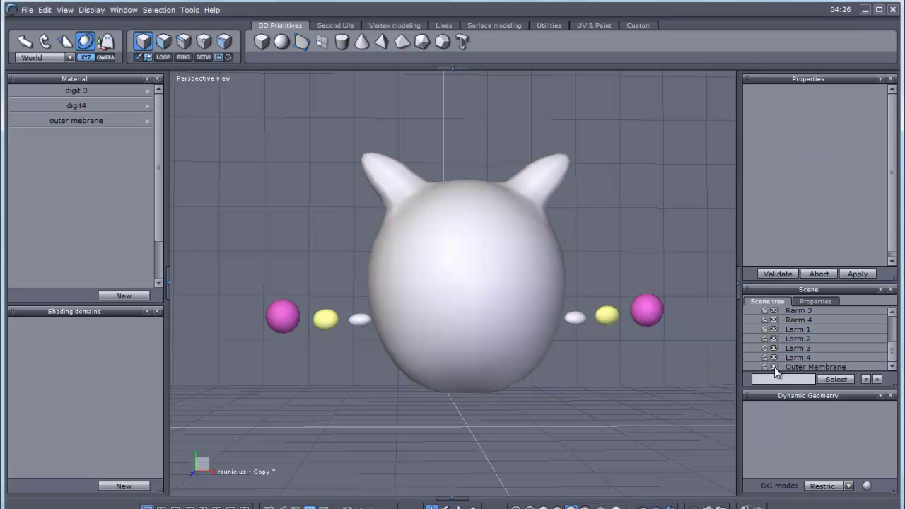
click(434, 242)
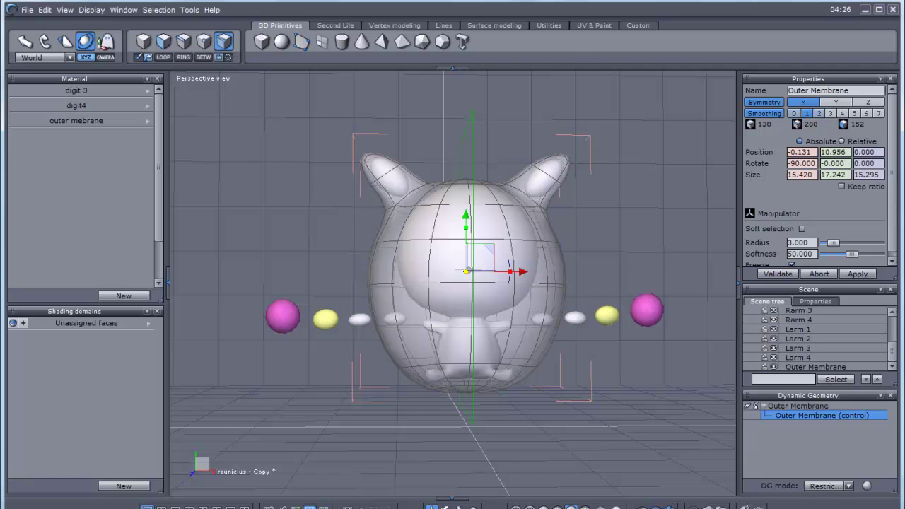
mouse_move(529, 508)
mouse_down()
mouse_move(537, 507)
mouse_move(439, 504)
mouse_up()
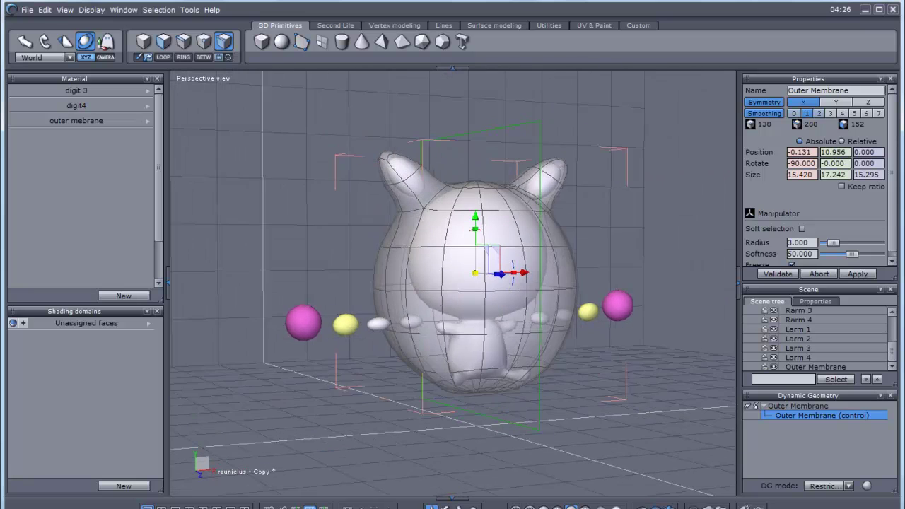
Extrude a membrane side face far outward into long tubes sheathing the digit spheres.
click(398, 320)
click(404, 338)
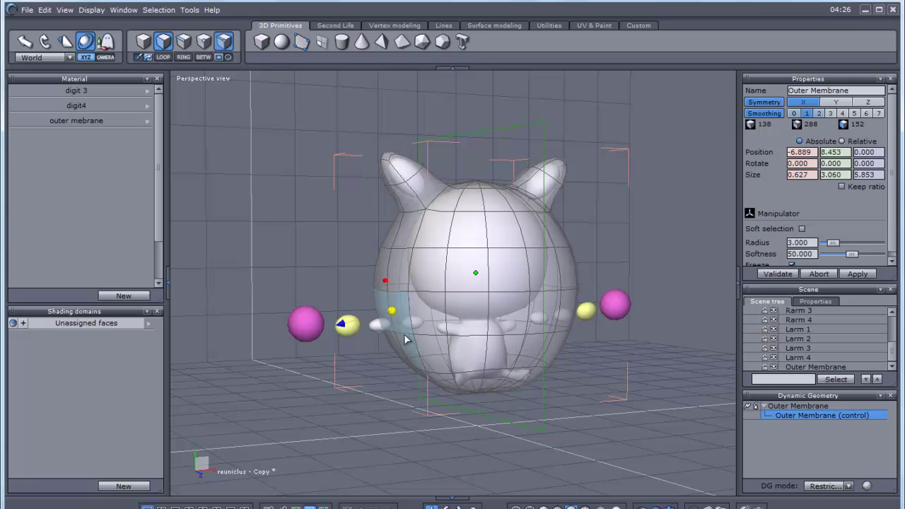
drag(339, 327, 303, 326)
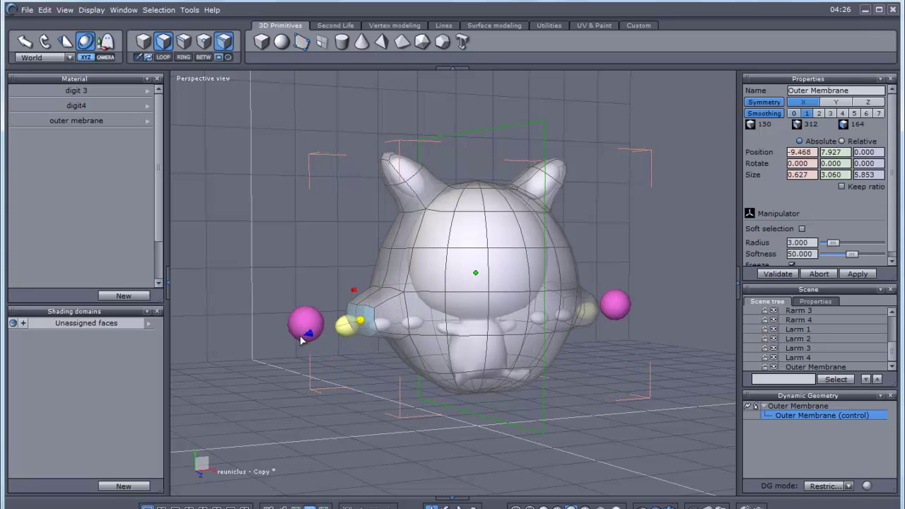
drag(304, 337, 135, 364)
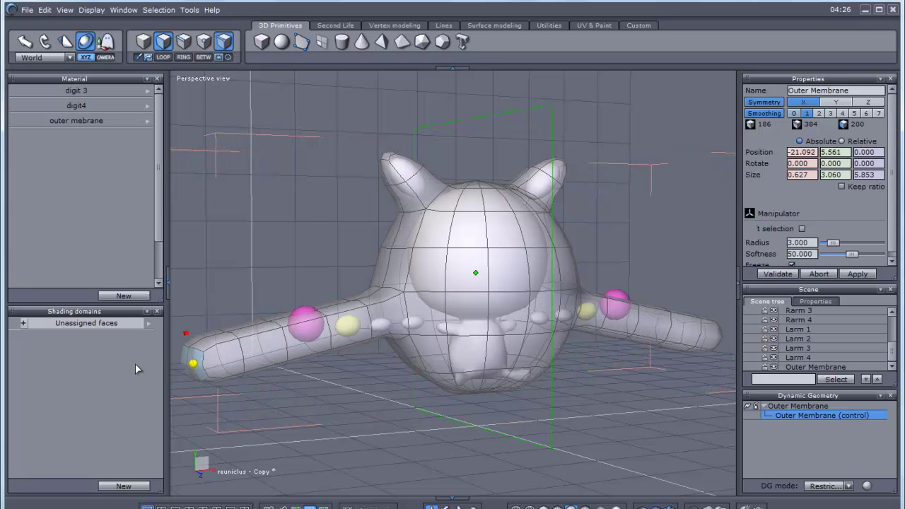
click(431, 506)
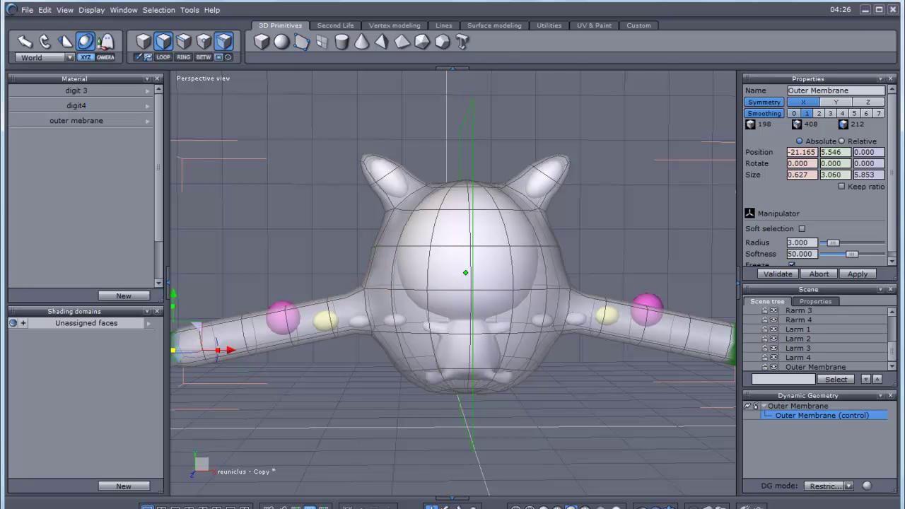
Select the left arm's faces, raising and thinning the arm slightly.
middle_drag(424, 297, 291, 295)
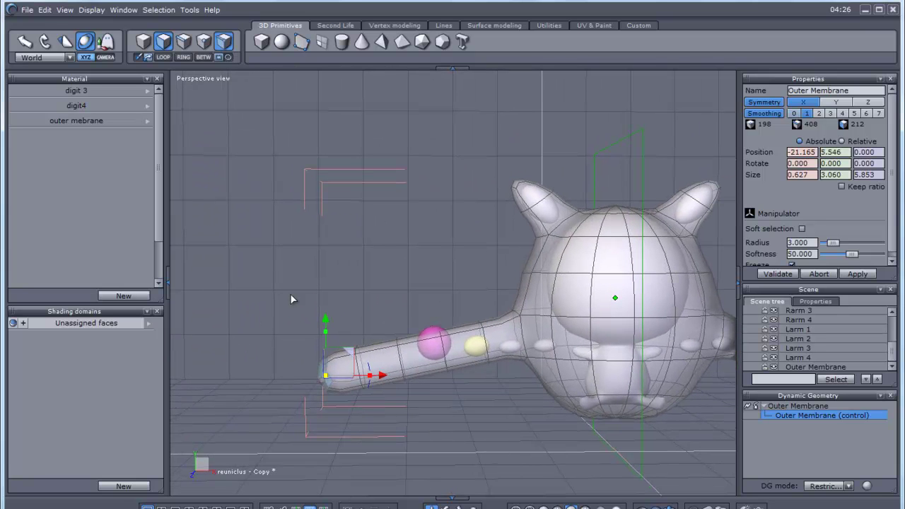
drag(290, 296, 529, 443)
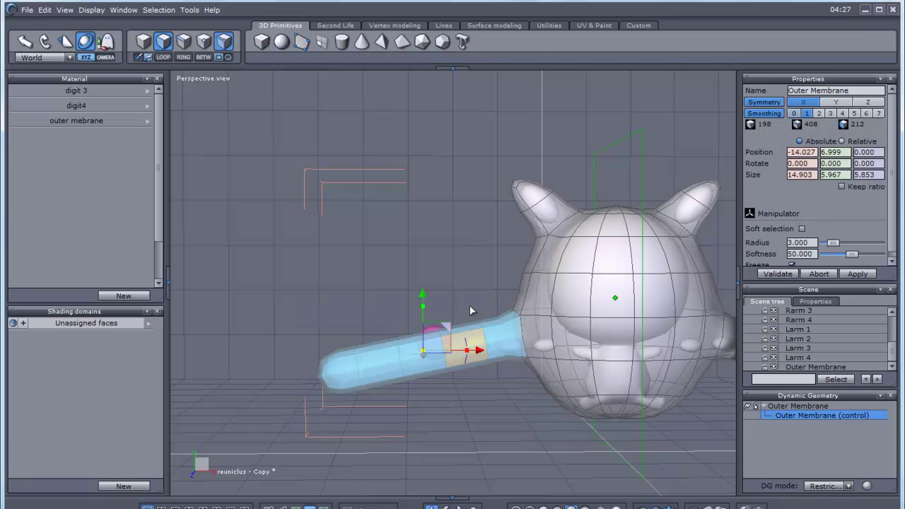
mouse_move(447, 326)
mouse_down()
mouse_move(468, 346)
mouse_move(457, 325)
mouse_up()
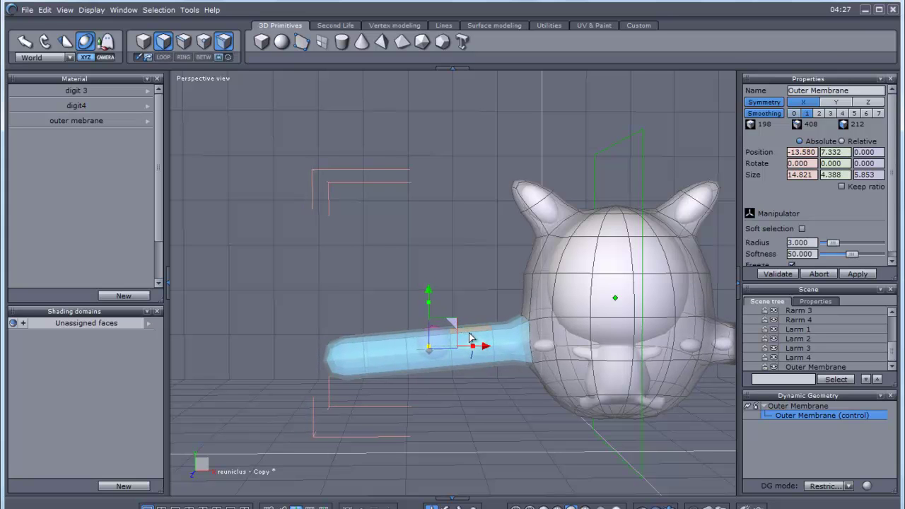
drag(476, 345, 474, 343)
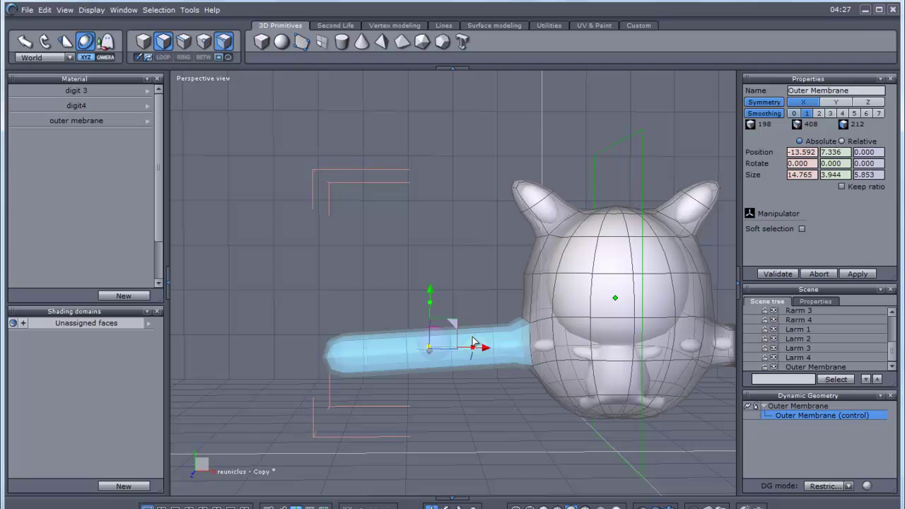
drag(452, 318, 455, 322)
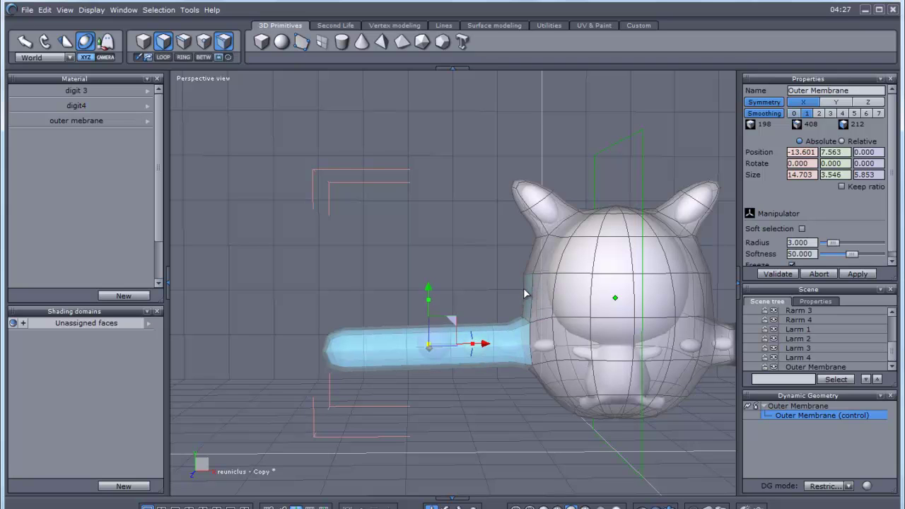
Nudge an edge where the left arm meets the body slightly left.
click(524, 289)
click(519, 298)
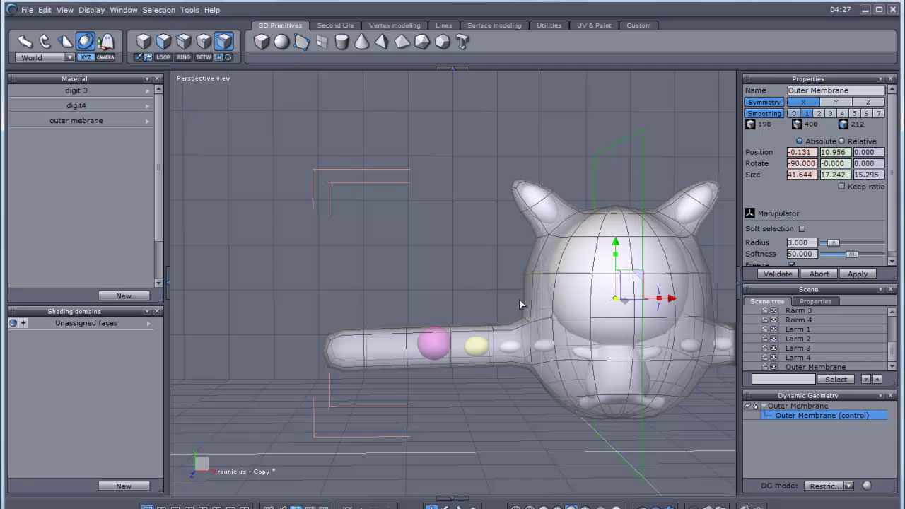
click(524, 299)
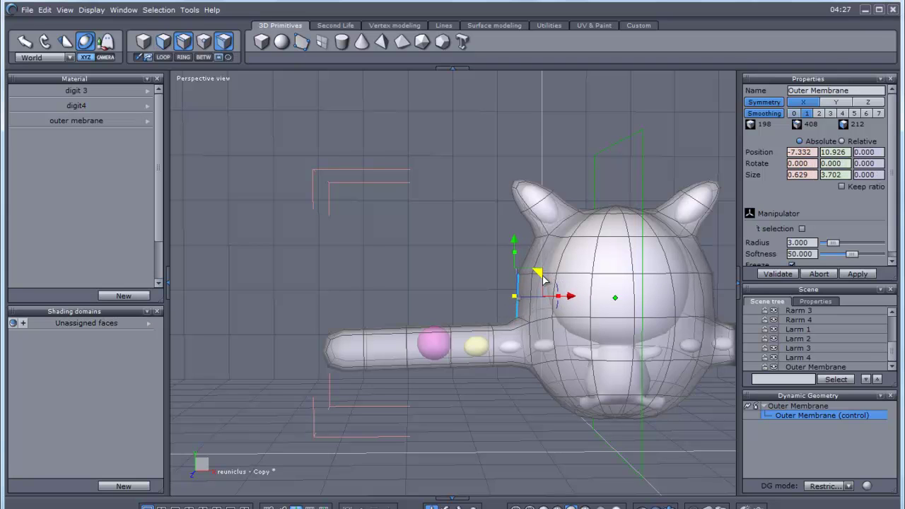
drag(543, 277, 540, 276)
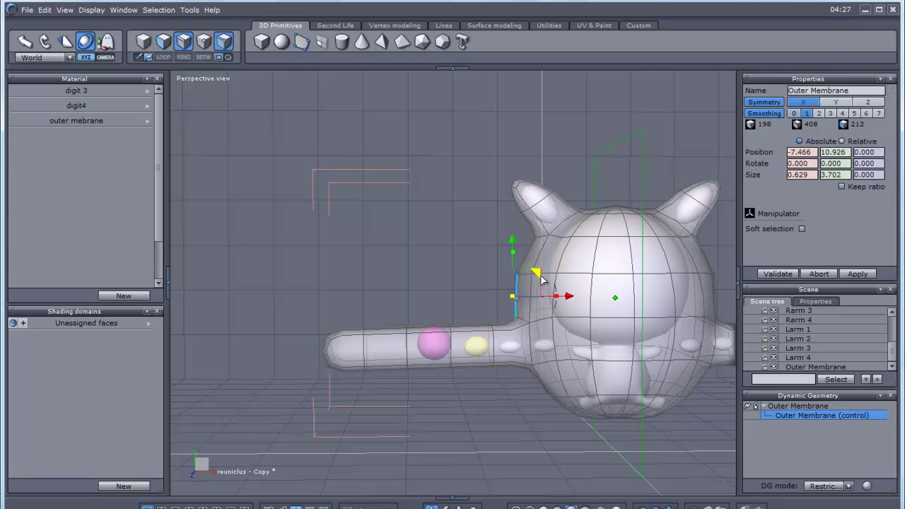
click(521, 374)
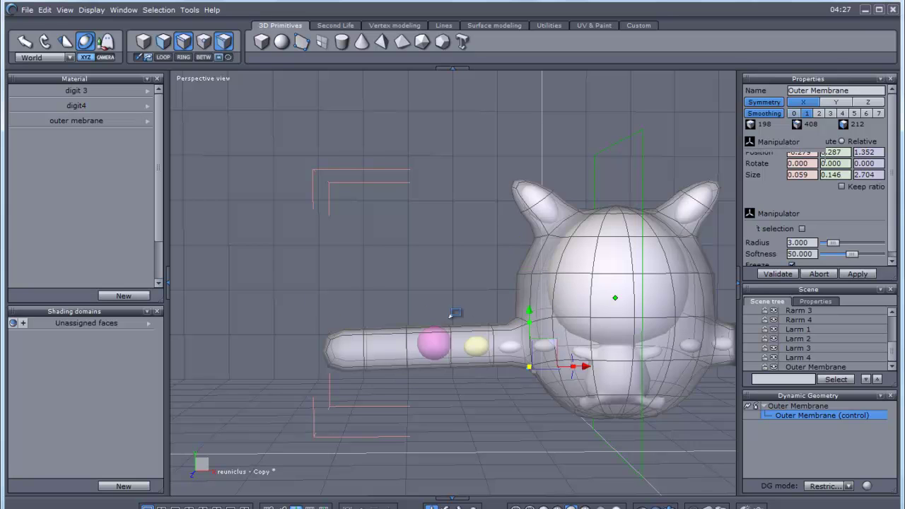
Reselect the left arm mesh, slim it slightly, and view the smoothed membrane.
drag(310, 297, 532, 424)
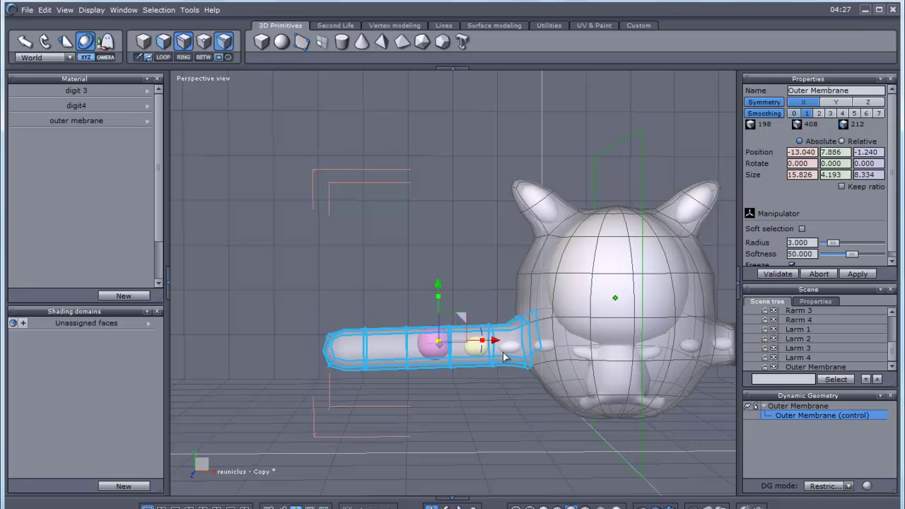
click(502, 423)
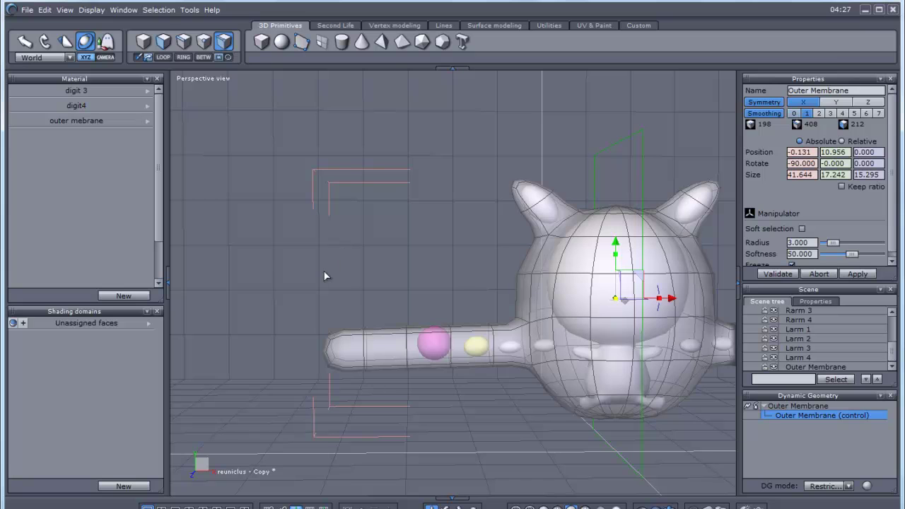
drag(309, 283, 526, 406)
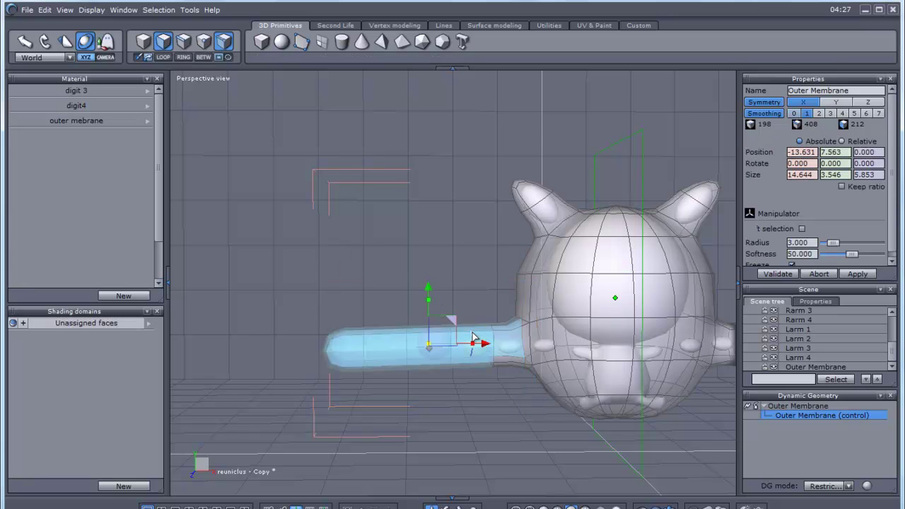
drag(474, 337, 456, 318)
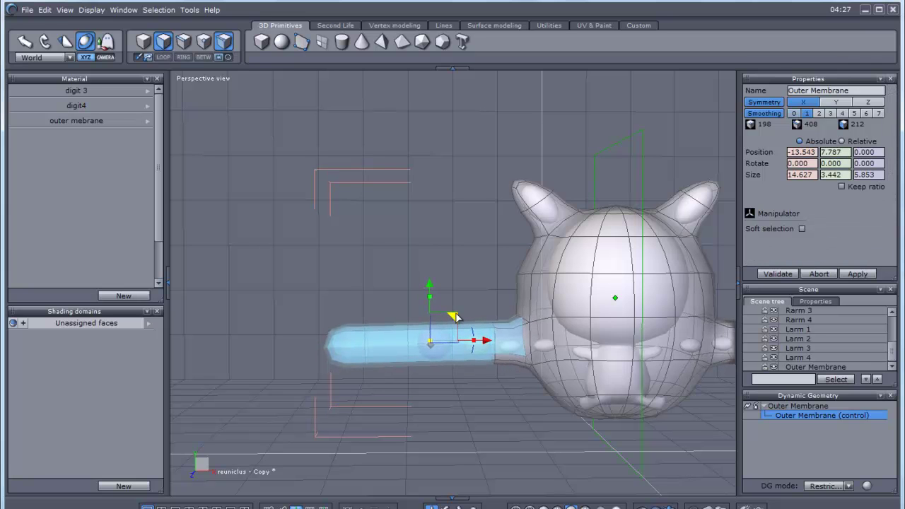
click(470, 376)
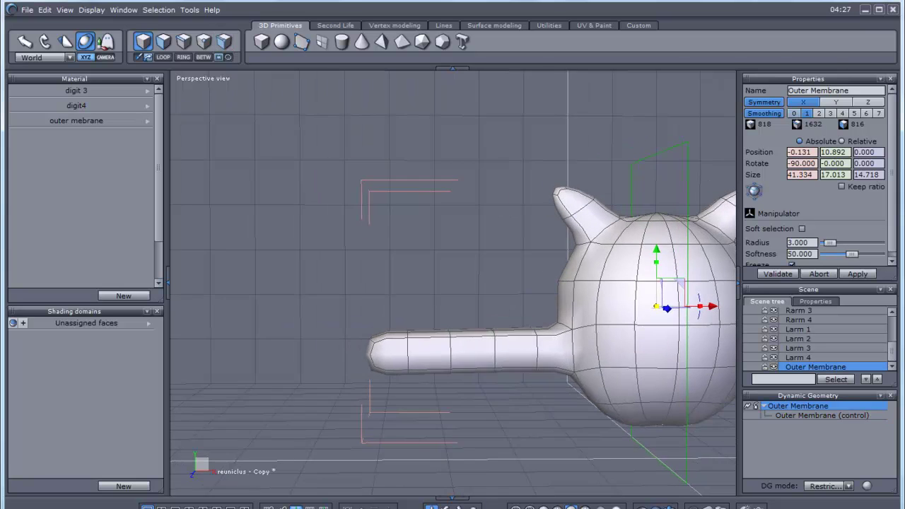
middle_drag(453, 283, 368, 283)
mouse_move(452, 282)
middle_down()
mouse_move(444, 265)
mouse_move(396, 255)
middle_up()
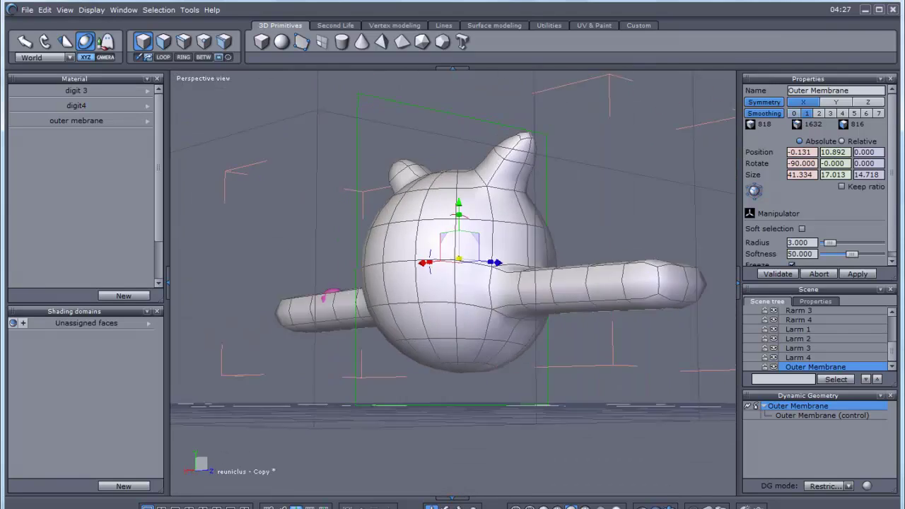
mouse_move(452, 282)
middle_down()
mouse_move(424, 297)
mouse_move(453, 290)
mouse_move(424, 279)
mouse_move(452, 276)
mouse_move(421, 265)
mouse_move(453, 269)
middle_up()
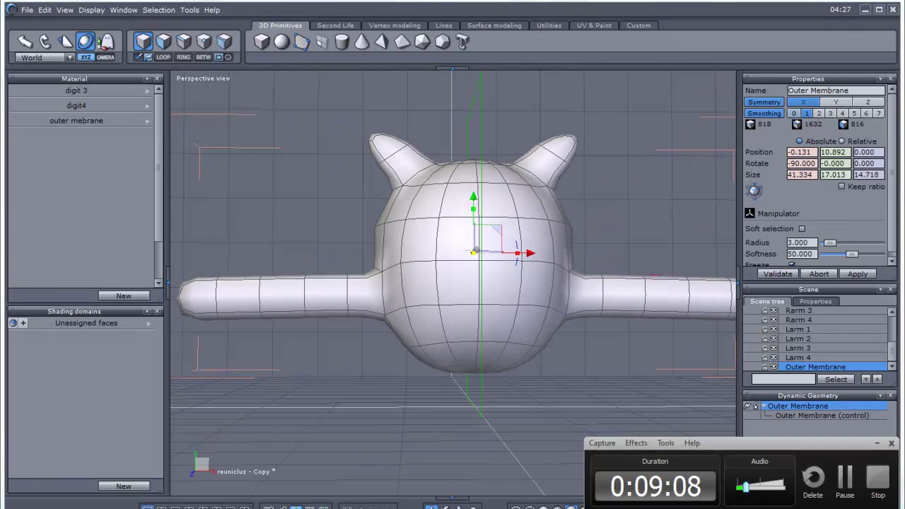
mouse_move(452, 283)
middle_down()
mouse_move(339, 262)
mouse_move(453, 282)
middle_up()
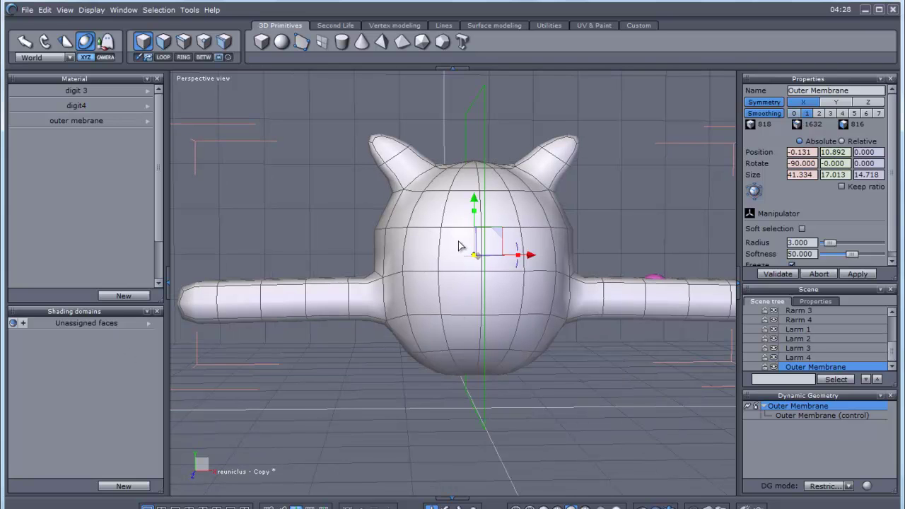
Create a new shading domain on a head face with the outer mebrane material.
key(F5)
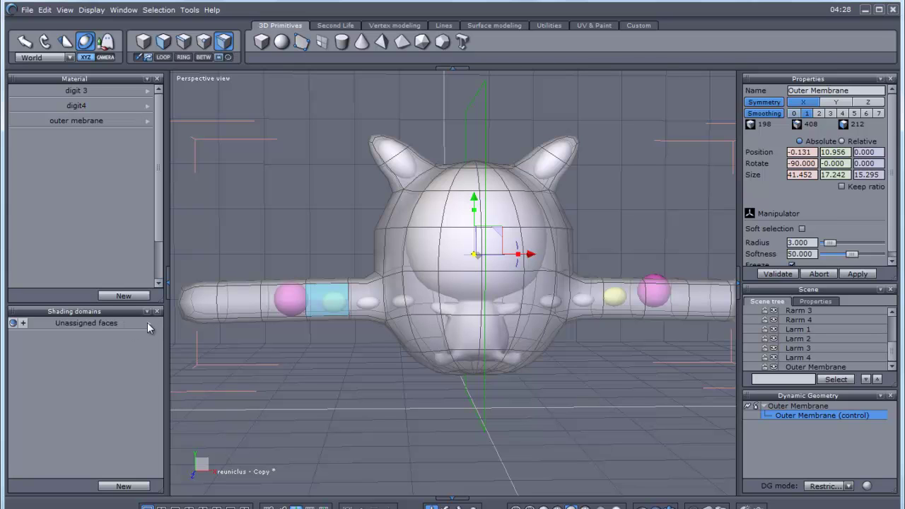
click(147, 322)
click(180, 334)
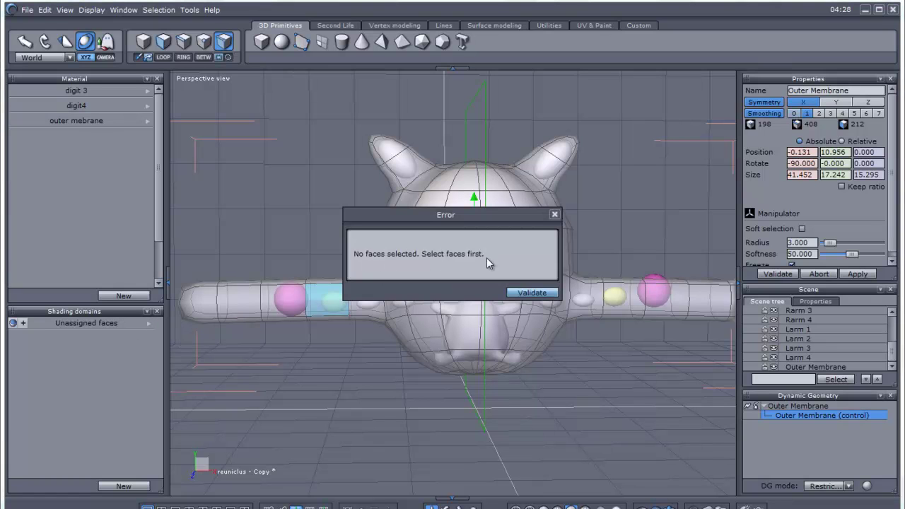
click(532, 292)
click(423, 244)
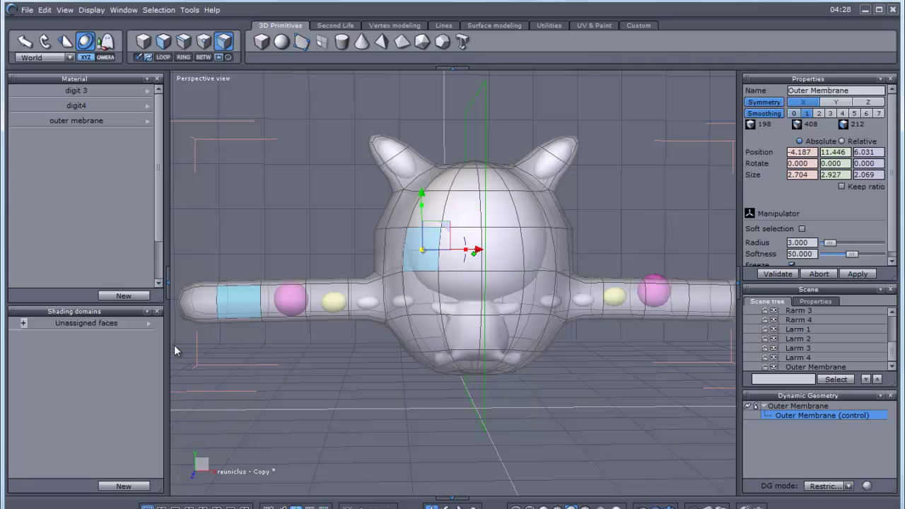
click(124, 486)
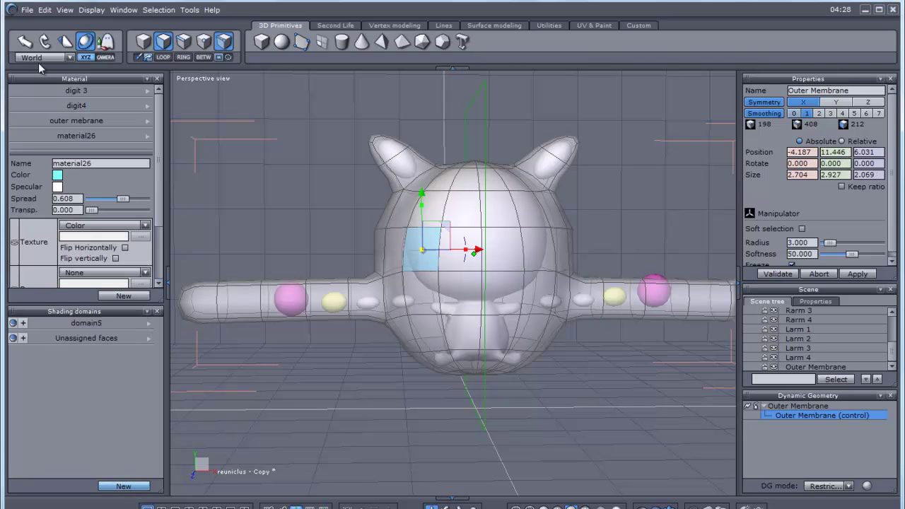
click(86, 121)
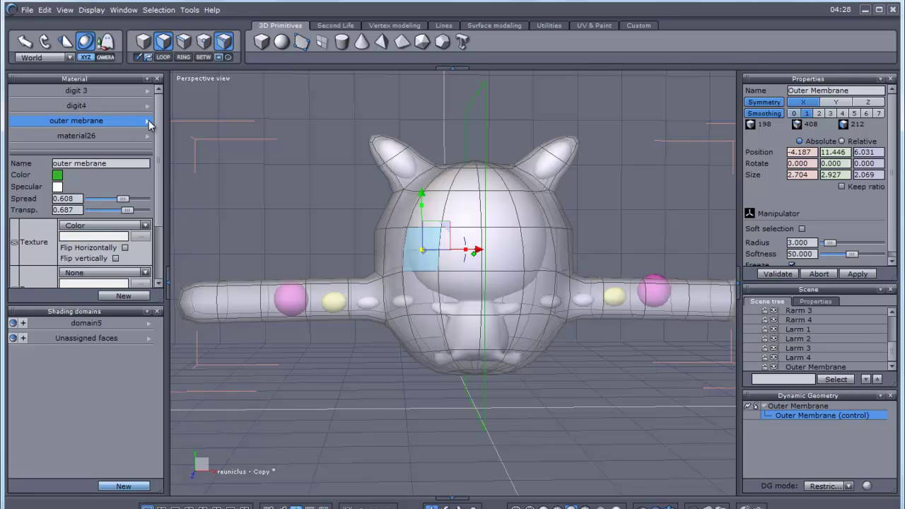
click(149, 122)
click(179, 124)
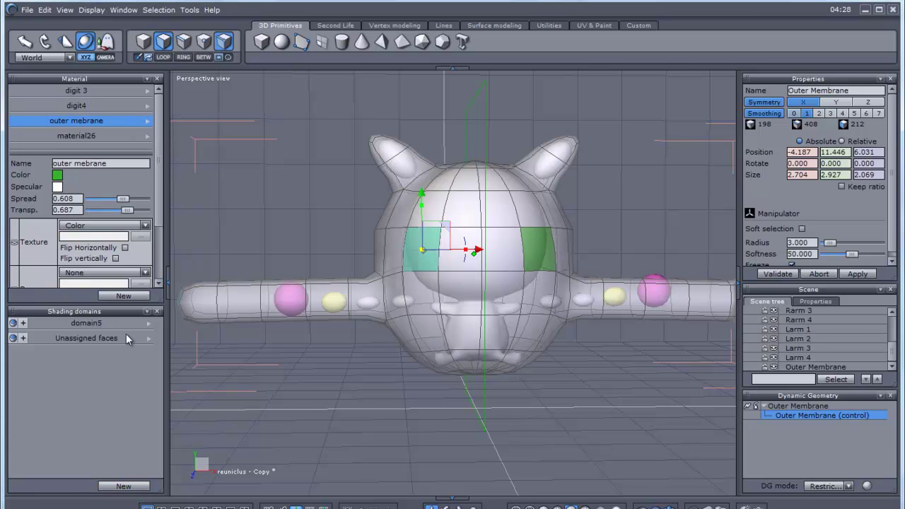
Assign all unassigned membrane faces to domain5, then deselect.
click(149, 338)
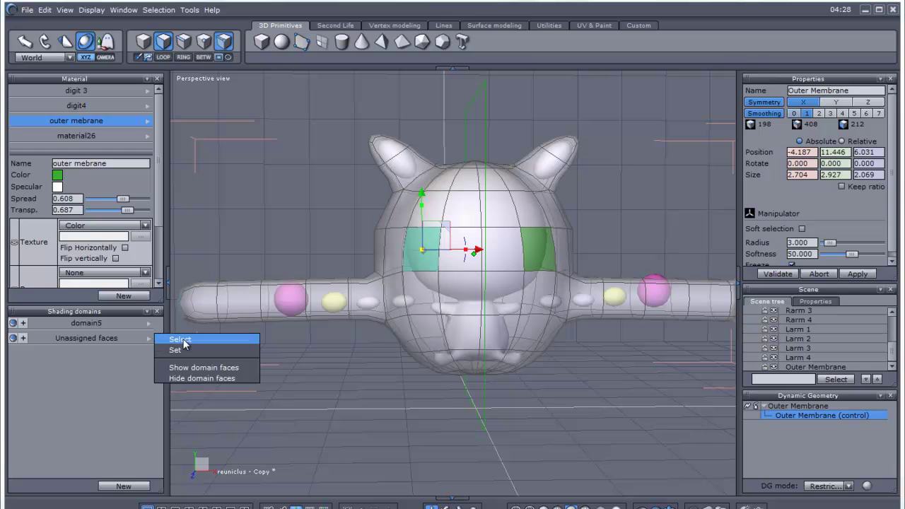
click(182, 341)
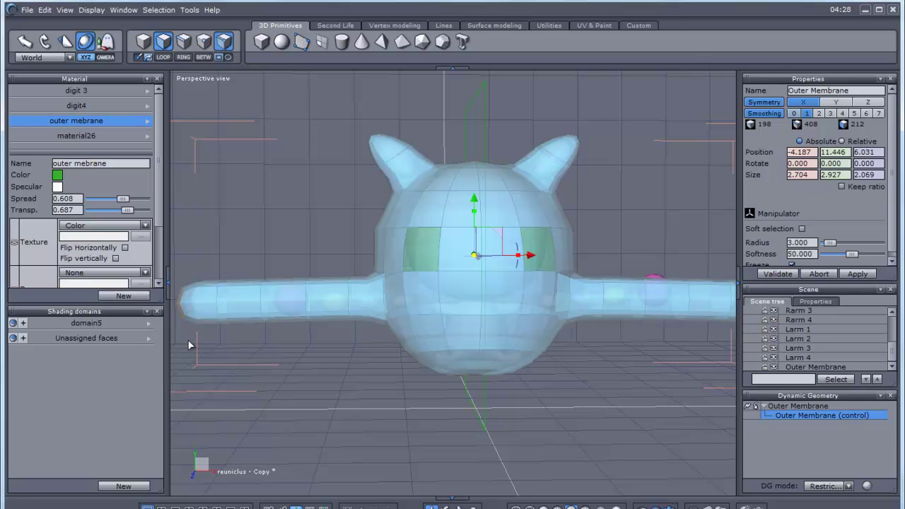
click(149, 327)
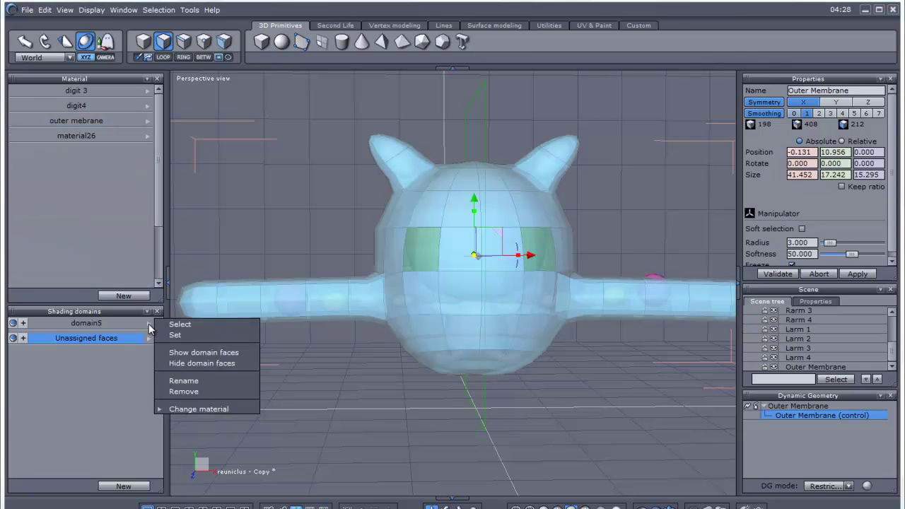
click(183, 335)
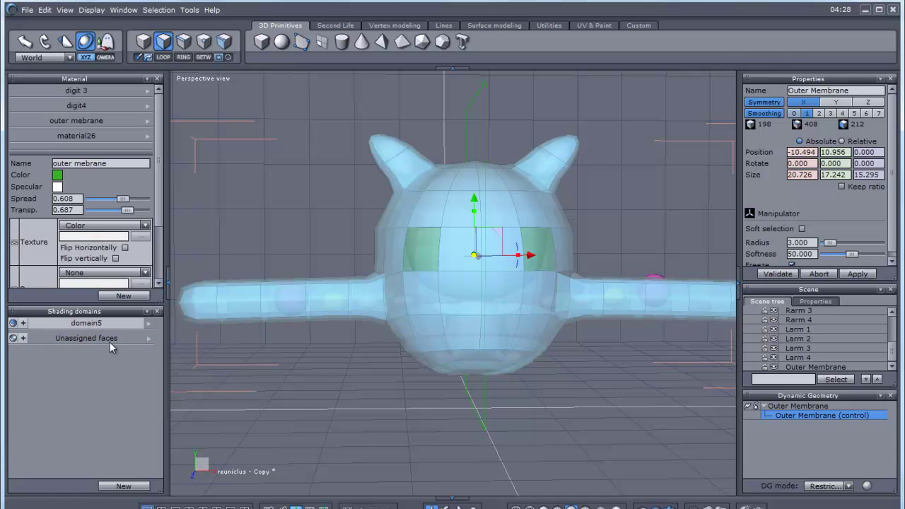
click(197, 362)
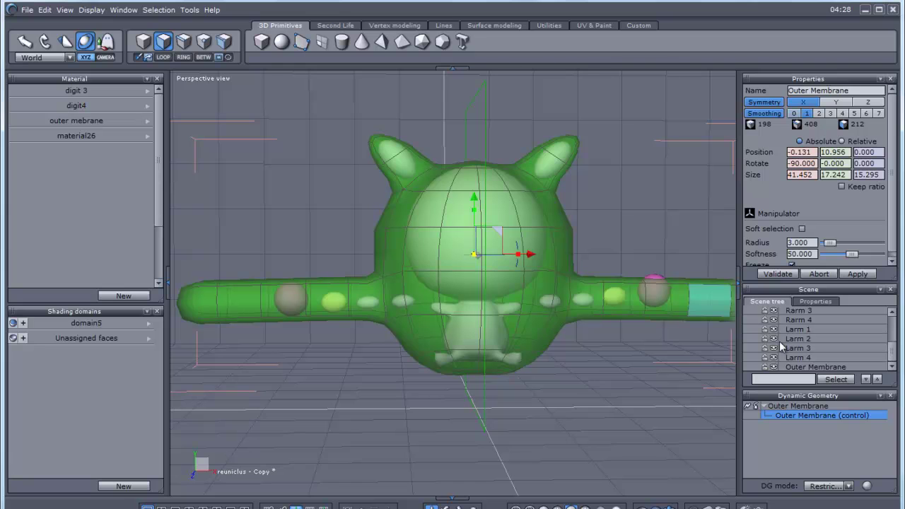
Select Larm 1–4 in the Scene tree and lower them slightly.
click(797, 359)
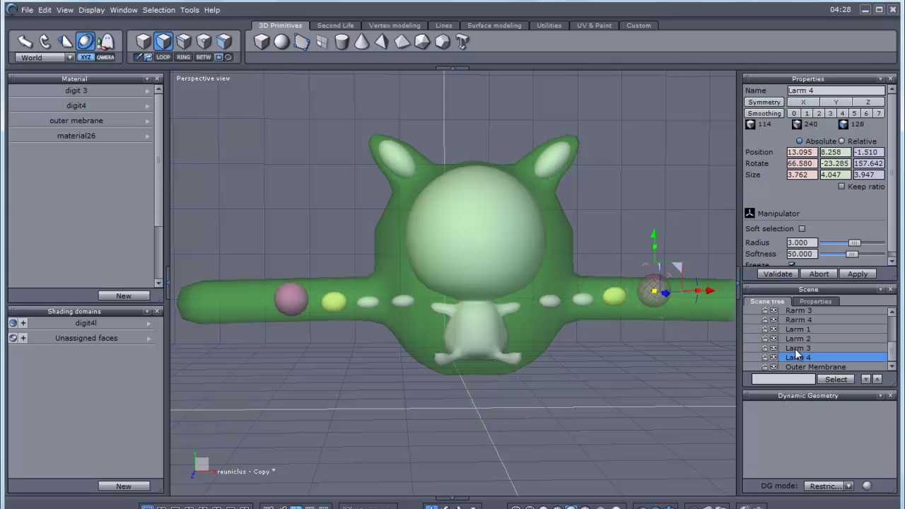
shift+click(797, 349)
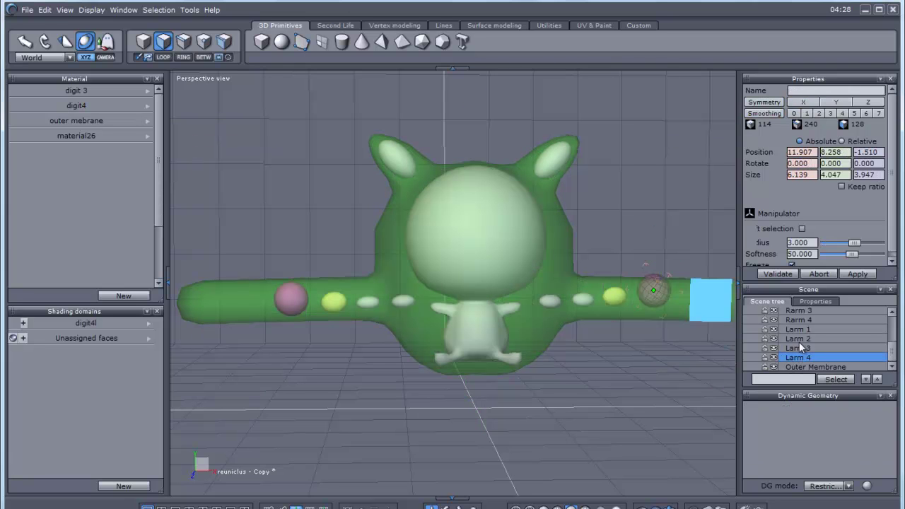
shift+click(799, 330)
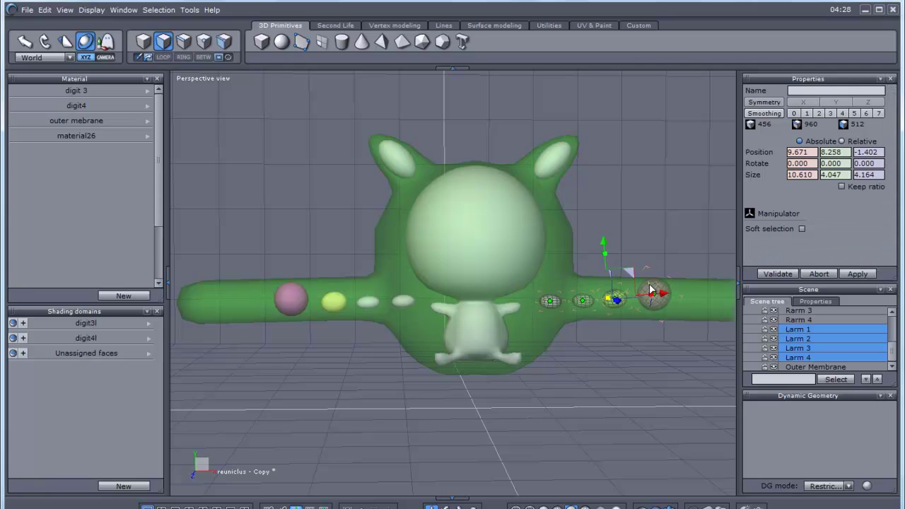
drag(634, 274, 635, 277)
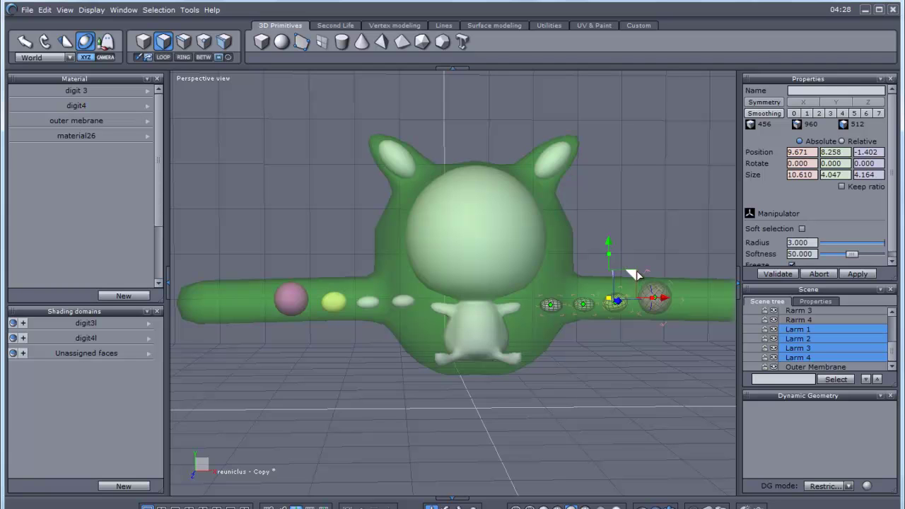